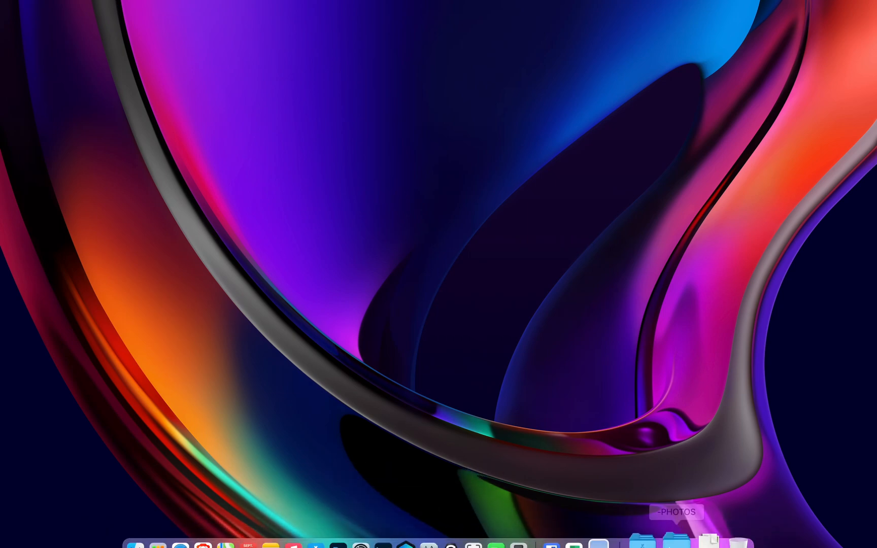
# Open the Images folder in Finder and browse through -PHOTOS to the -Developpements folder
pyautogui.click(652, 528)
pyautogui.click(497, 352)
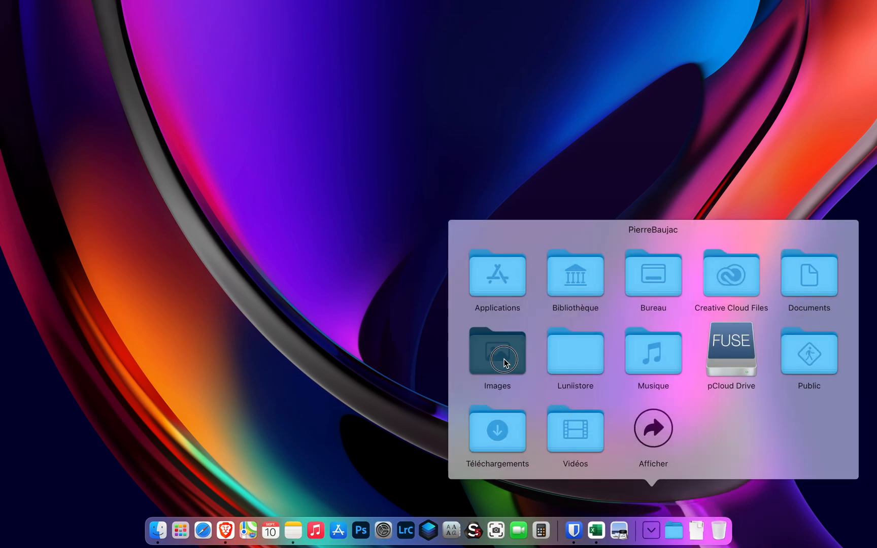
pyautogui.click(687, 427)
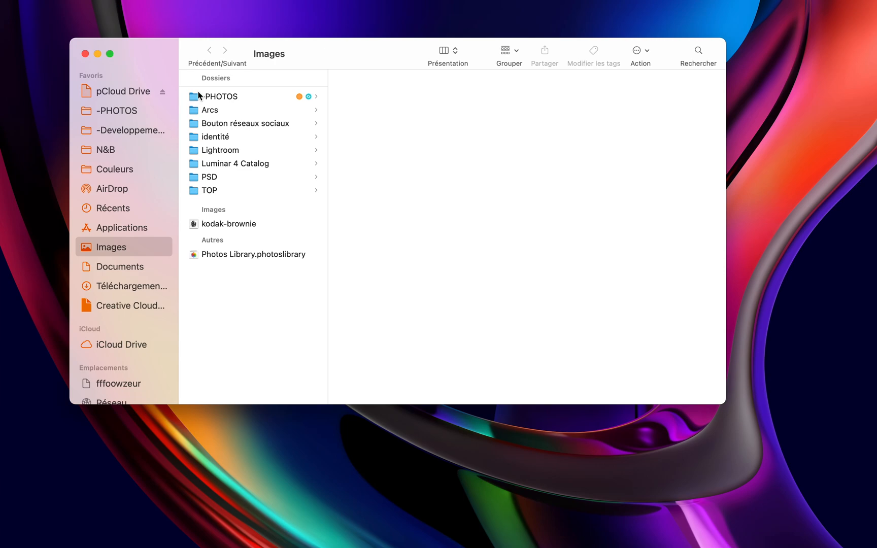
pyautogui.click(250, 98)
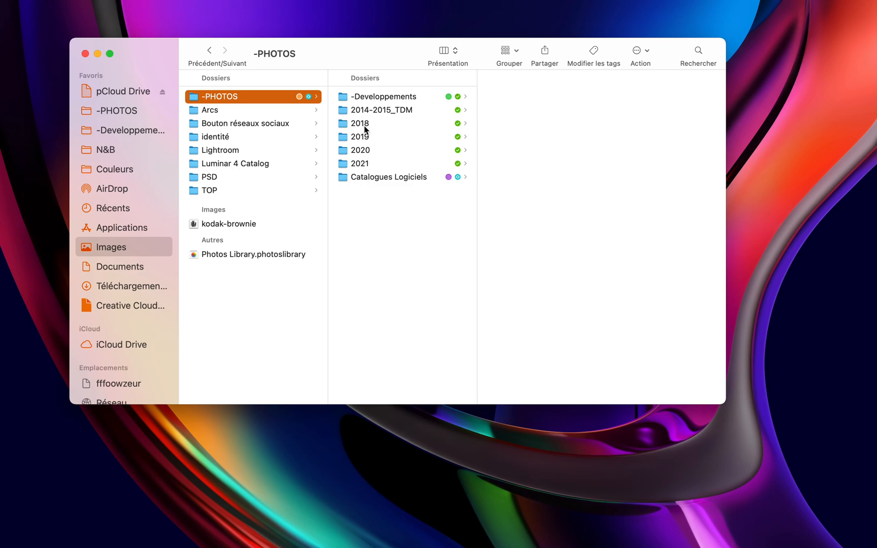
pyautogui.click(363, 95)
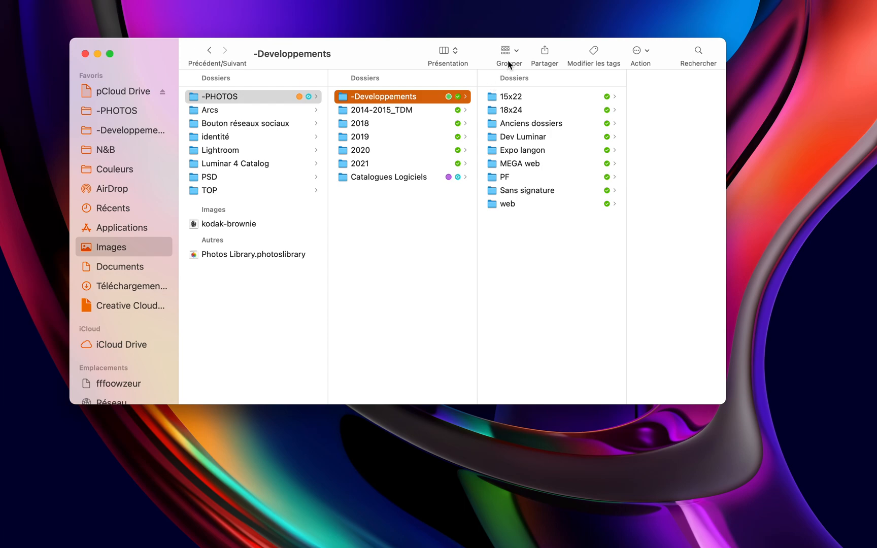
# Try the list presentation for the -Developpements folder and return to the column presentation
pyautogui.click(454, 50)
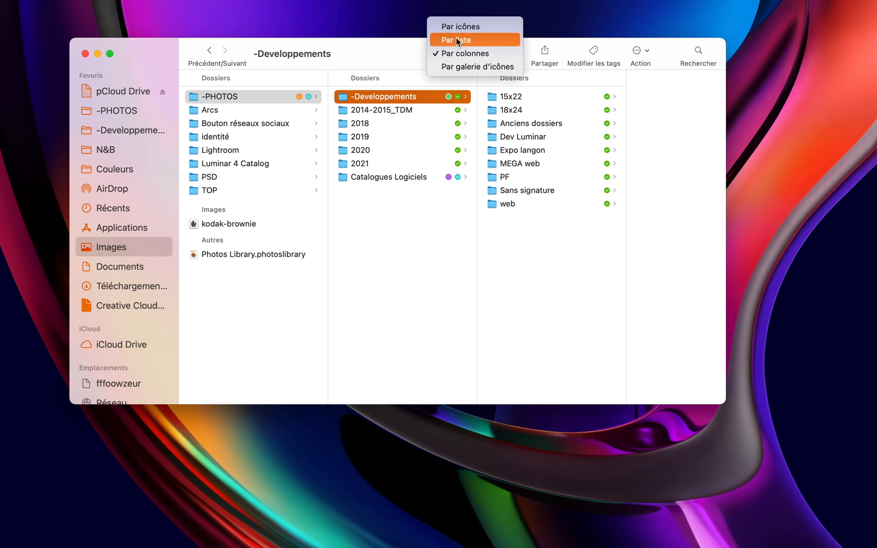
pyautogui.click(456, 39)
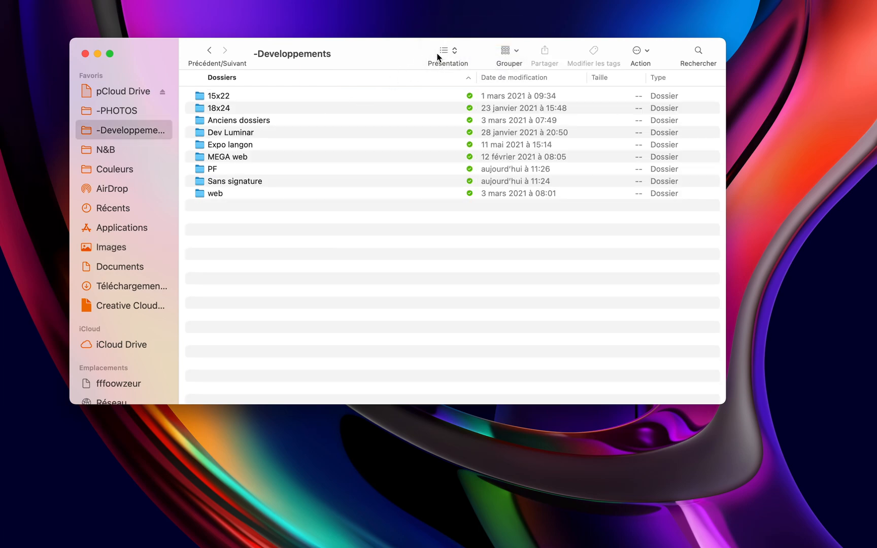
pyautogui.click(432, 60)
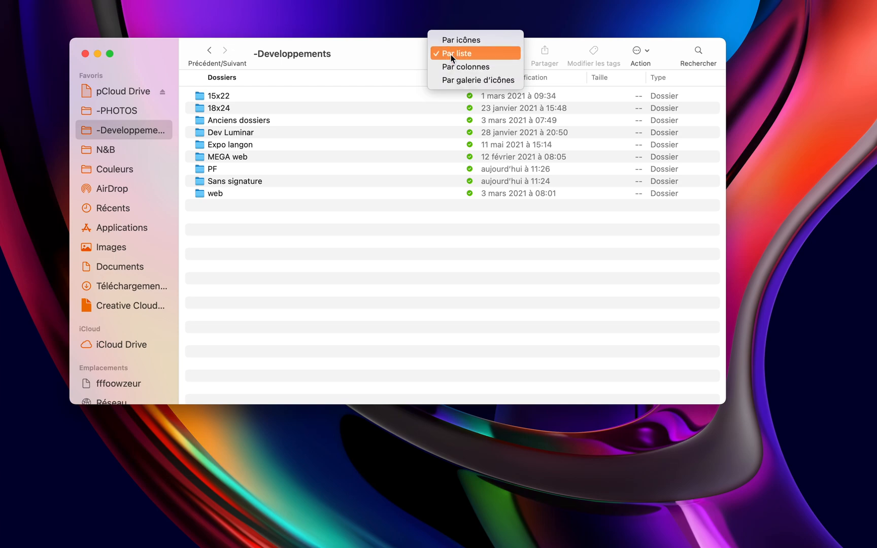
pyautogui.click(456, 66)
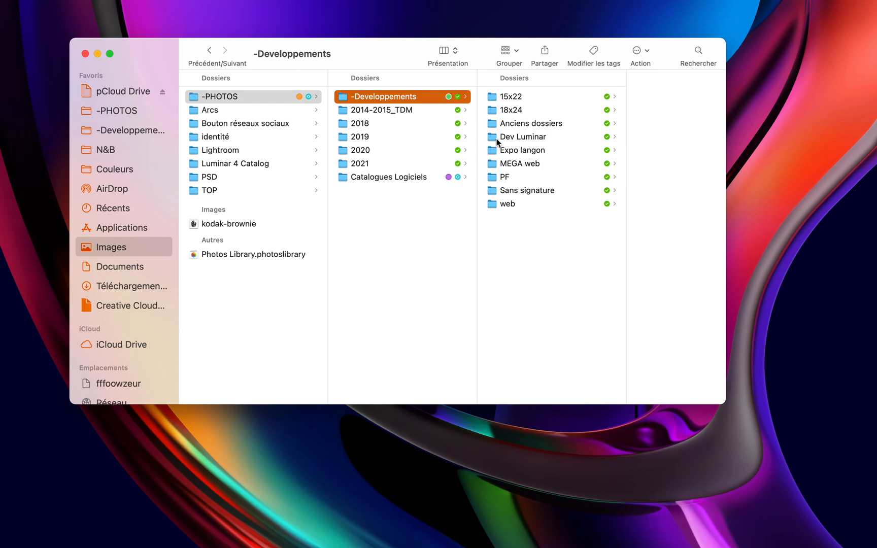
# Browse through the PF folder to Expo 30x45 and close the Finder window
pyautogui.click(508, 177)
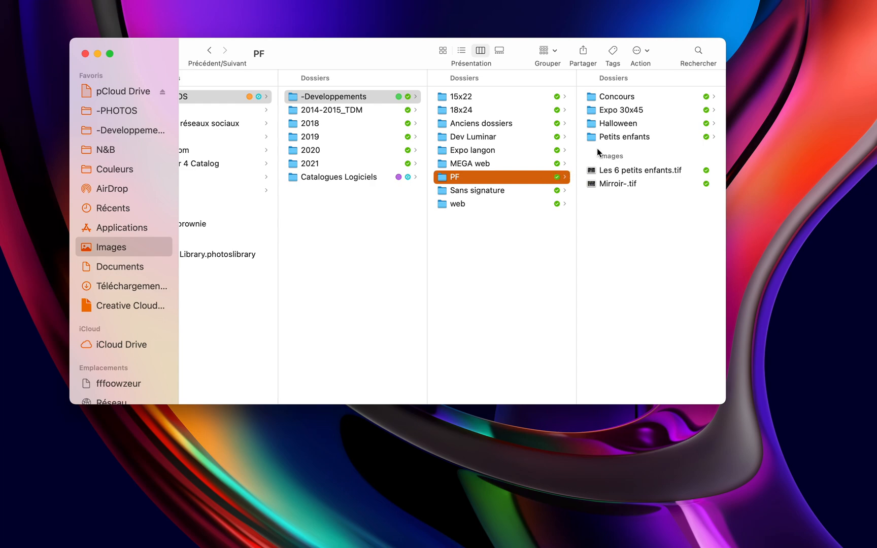
pyautogui.click(612, 110)
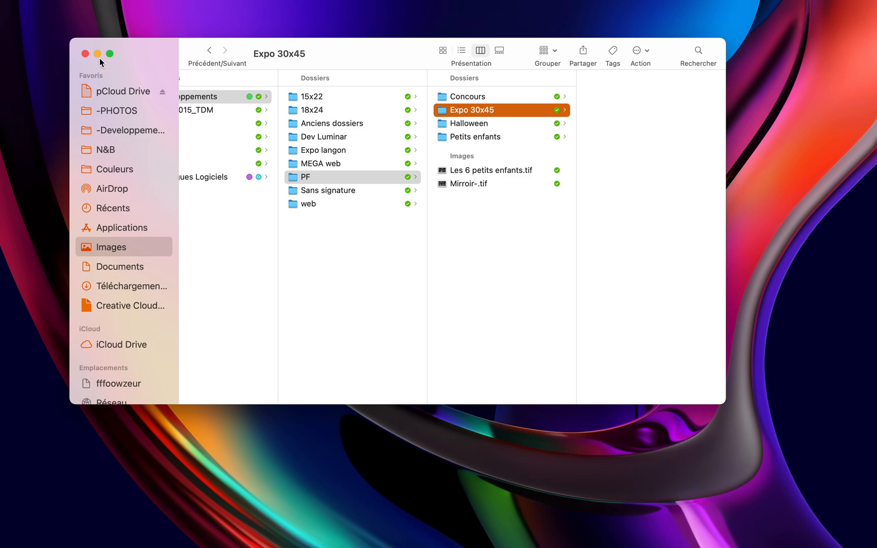
pyautogui.click(84, 53)
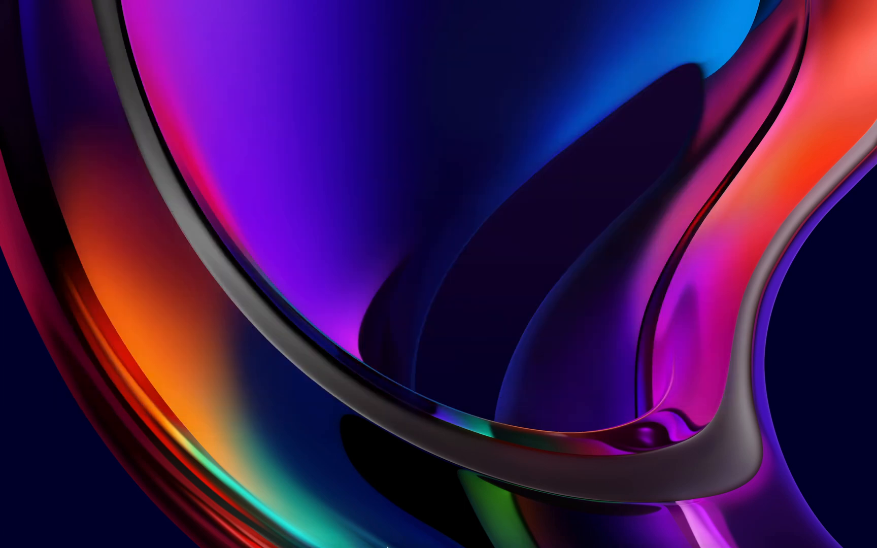
# Switch to Lightroom Classic and open the export settings for the black-and-white street photo
pyautogui.moveTo(376, 542)
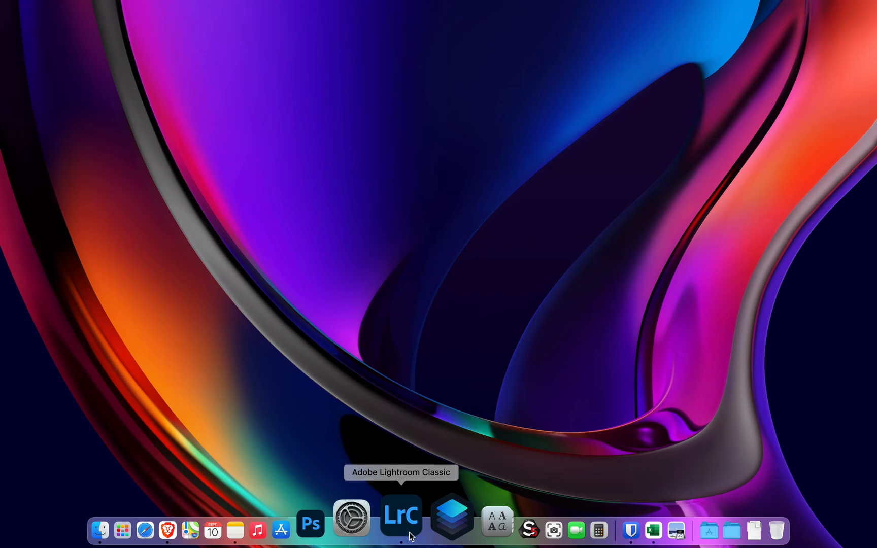
pyautogui.click(411, 536)
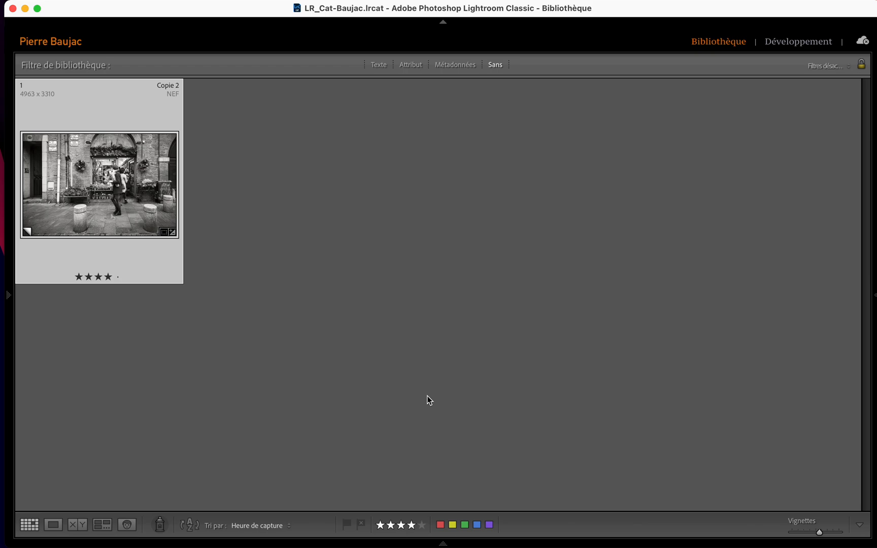
pyautogui.moveTo(111, 246)
pyautogui.rightClick(116, 223)
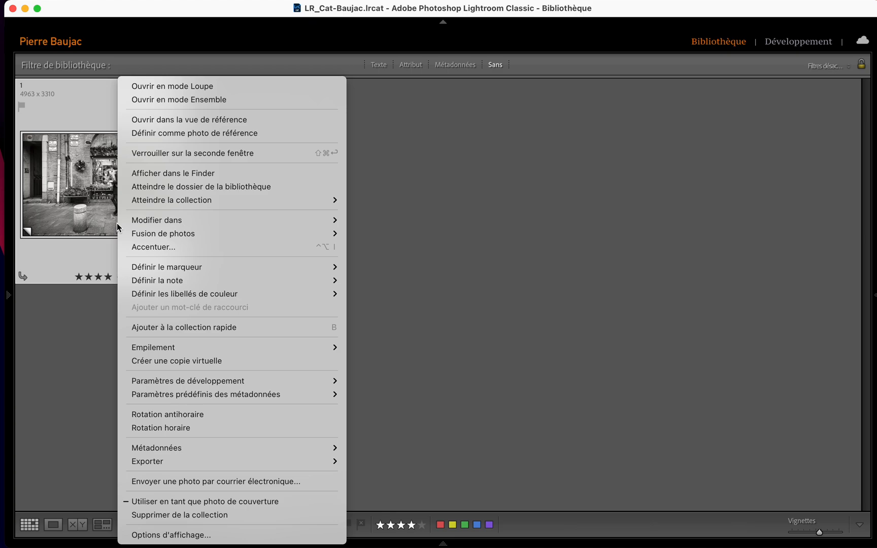
pyautogui.moveTo(184, 459)
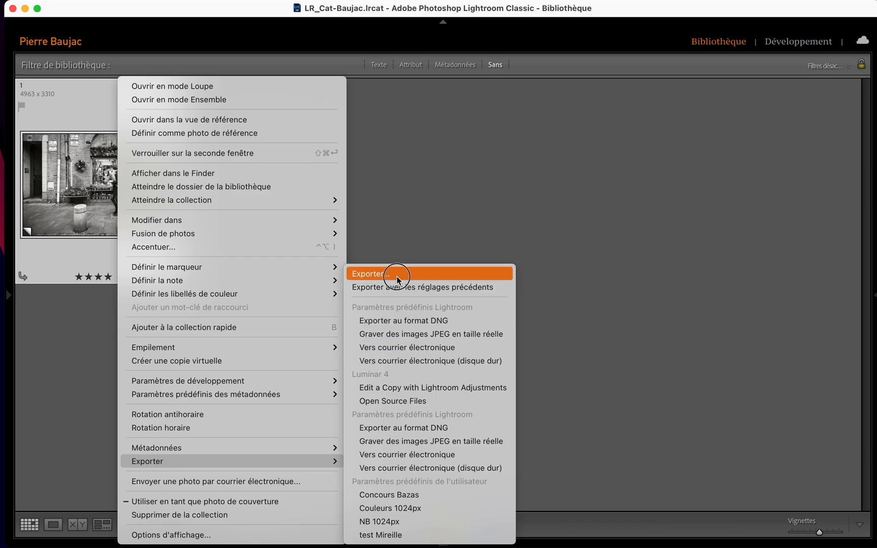
pyautogui.click(397, 276)
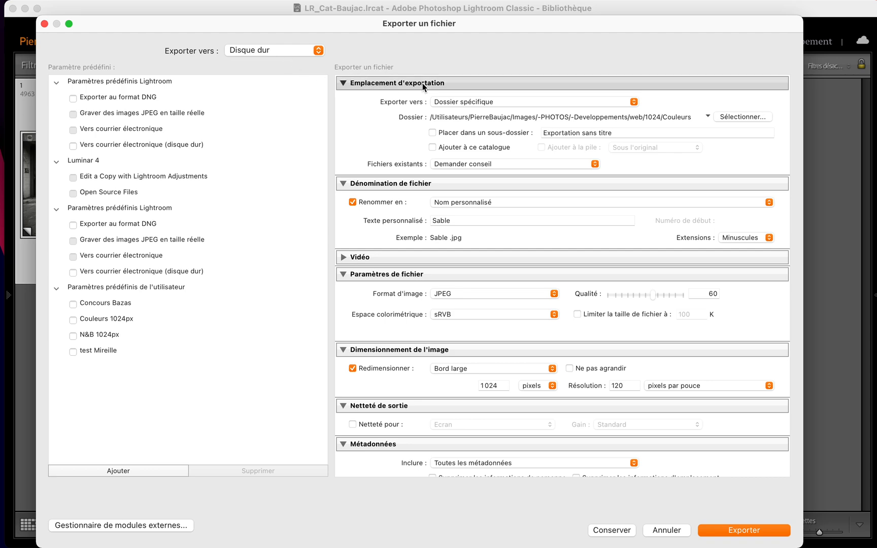
# Set the export location to Dossier spécifique and start choosing the destination from the Images folder
pyautogui.click(456, 102)
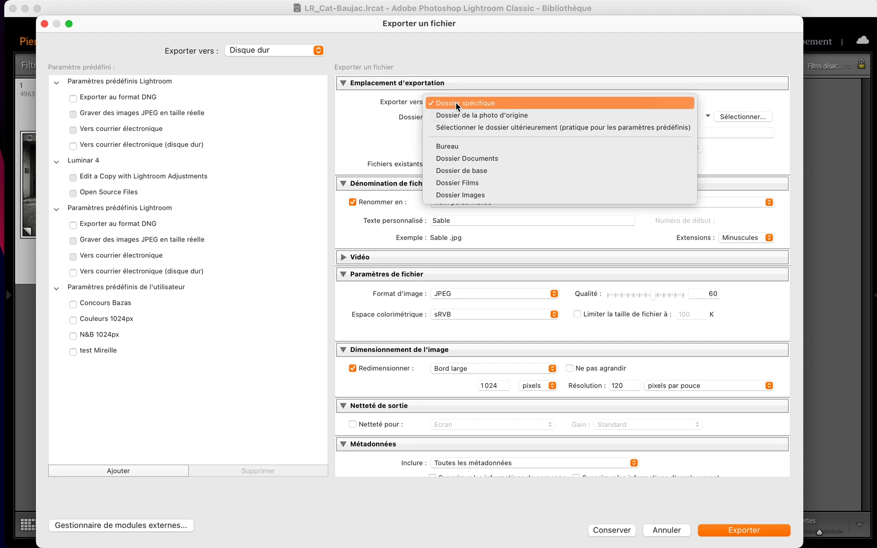
pyautogui.click(489, 104)
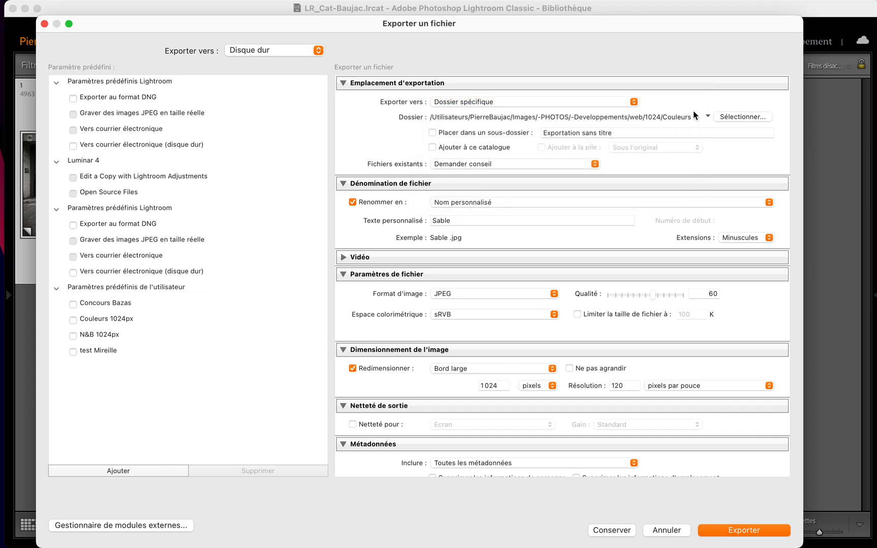
pyautogui.click(726, 118)
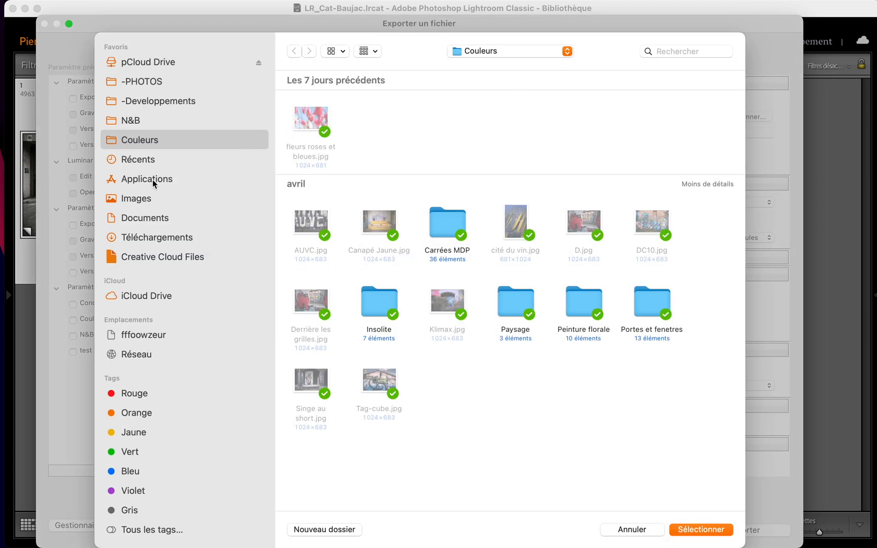
pyautogui.click(138, 199)
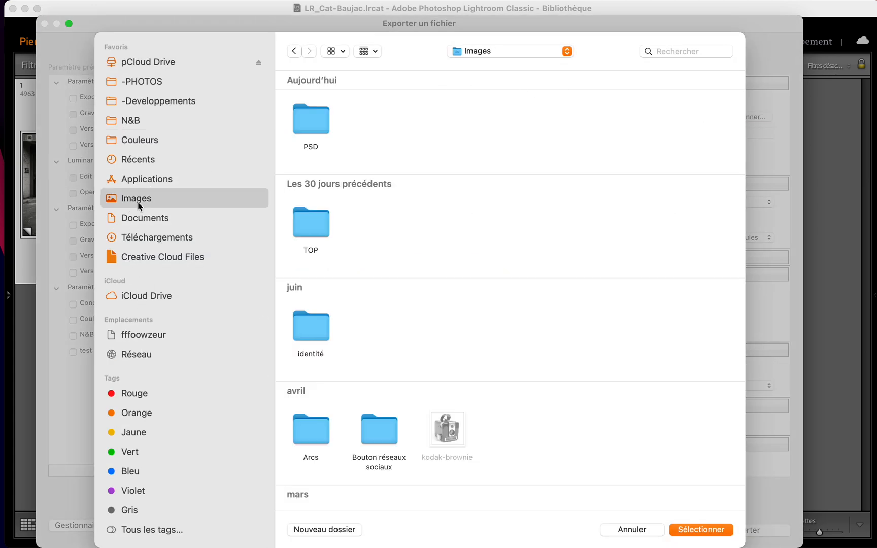
# Display the contents of the Images folder as a list in the folder chooser
pyautogui.scroll(-5, 331, 383)
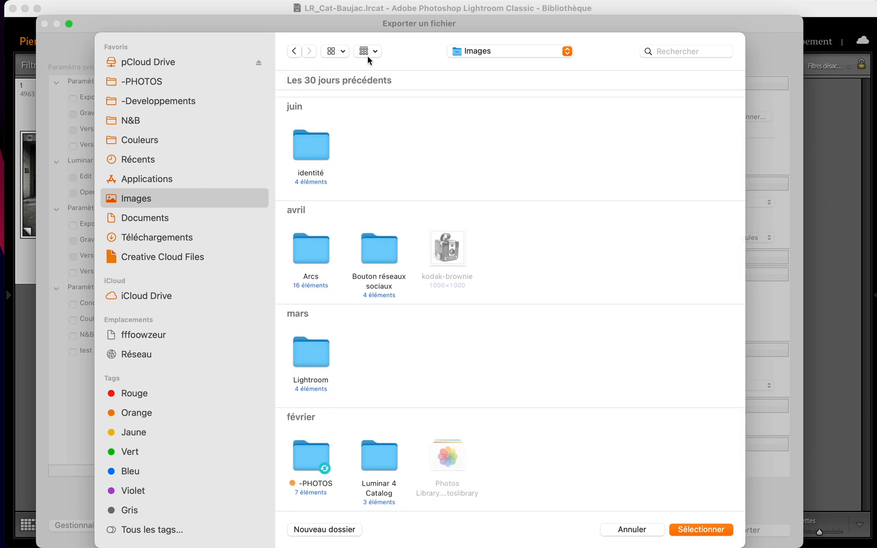
pyautogui.click(343, 53)
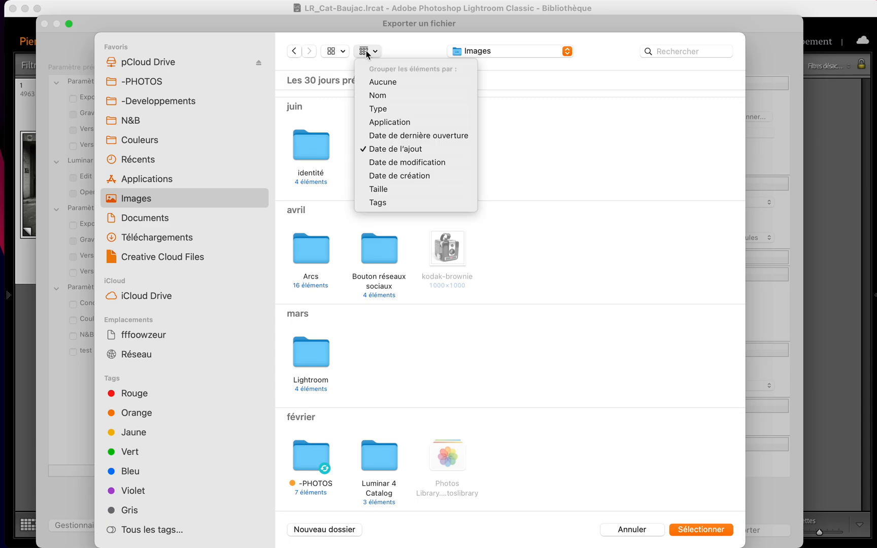
pyautogui.click(341, 49)
pyautogui.click(342, 51)
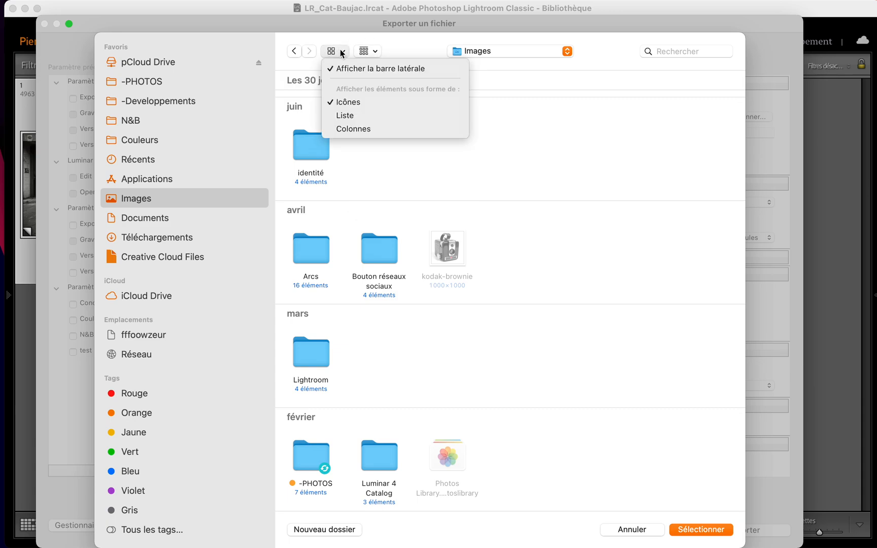
pyautogui.click(347, 116)
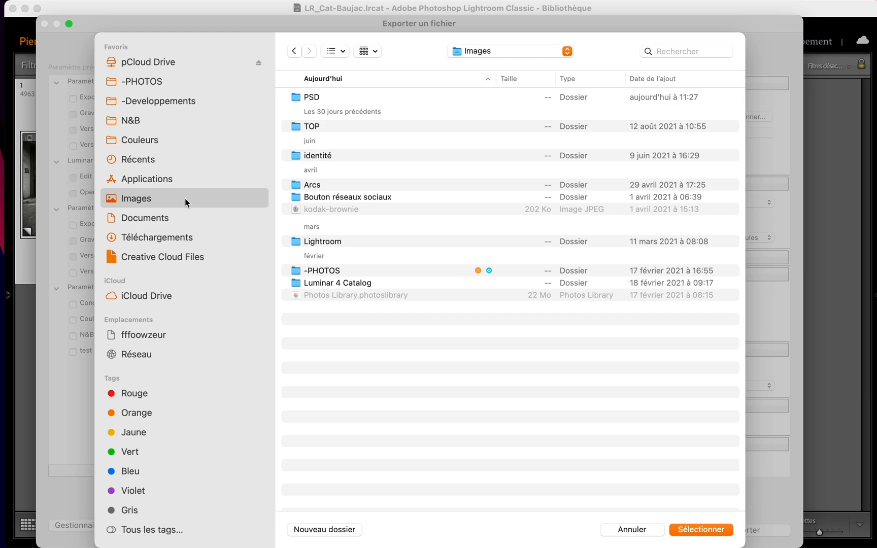
# Choose -PHOTOS/-Developpements/PF/Expo 30x45 as the export destination folder
pyautogui.click(323, 270)
pyautogui.doubleClick(323, 270)
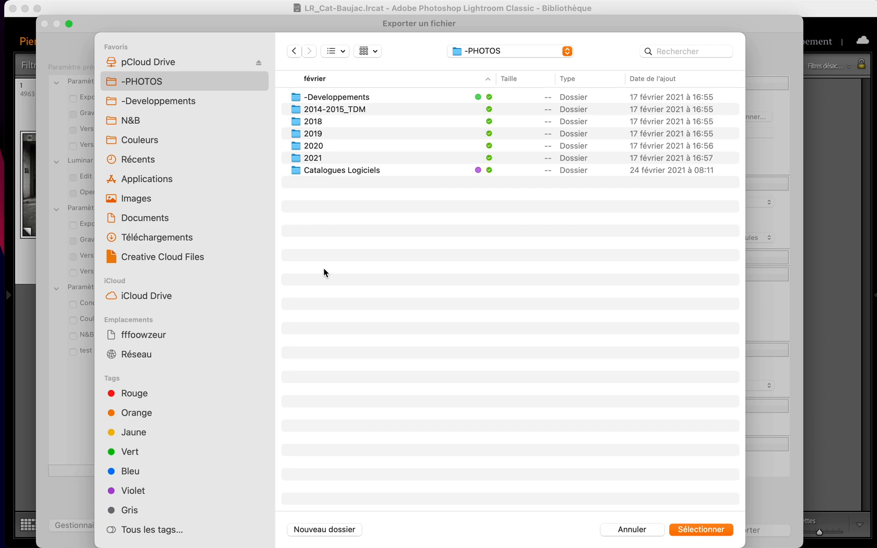
pyautogui.doubleClick(341, 97)
pyautogui.click(308, 225)
pyautogui.doubleClick(308, 224)
pyautogui.click(332, 98)
pyautogui.doubleClick(333, 99)
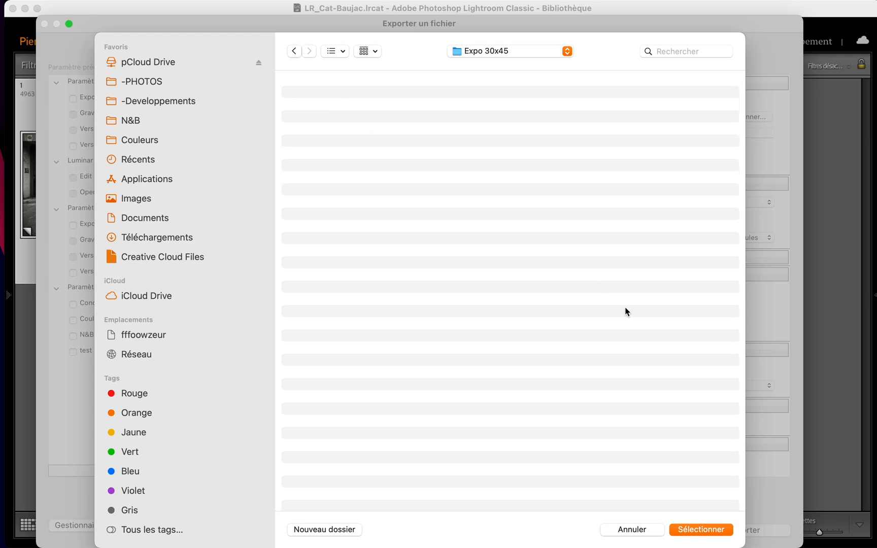
pyautogui.click(695, 528)
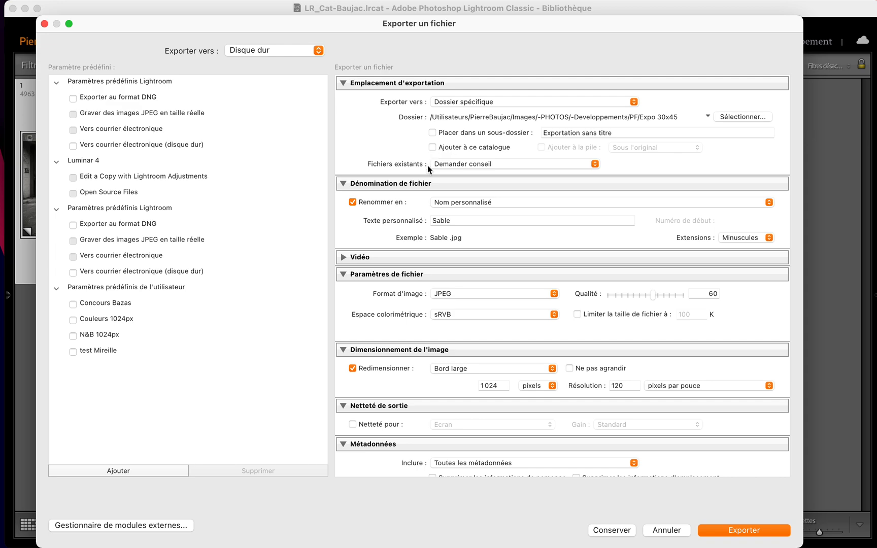
# Select Demander conseil for existing files and Nom personnalisé as the renaming template
pyautogui.click(446, 168)
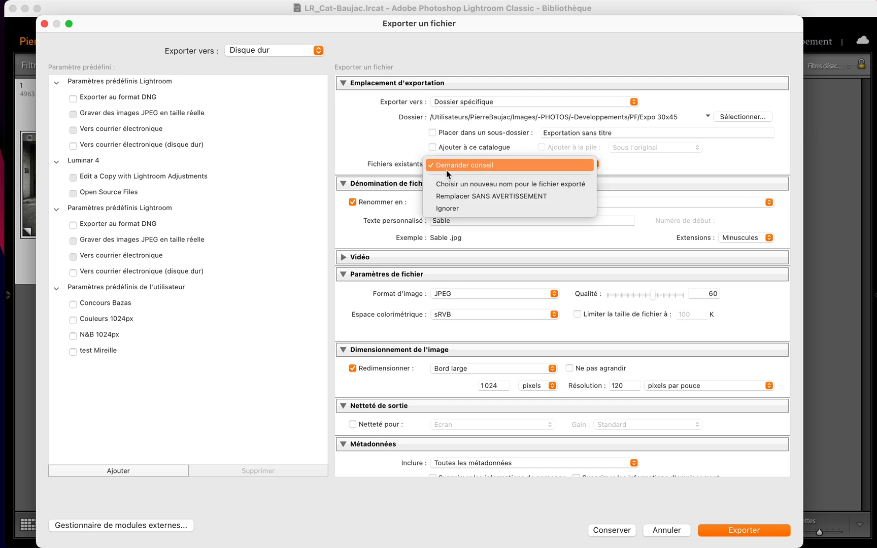
pyautogui.click(500, 162)
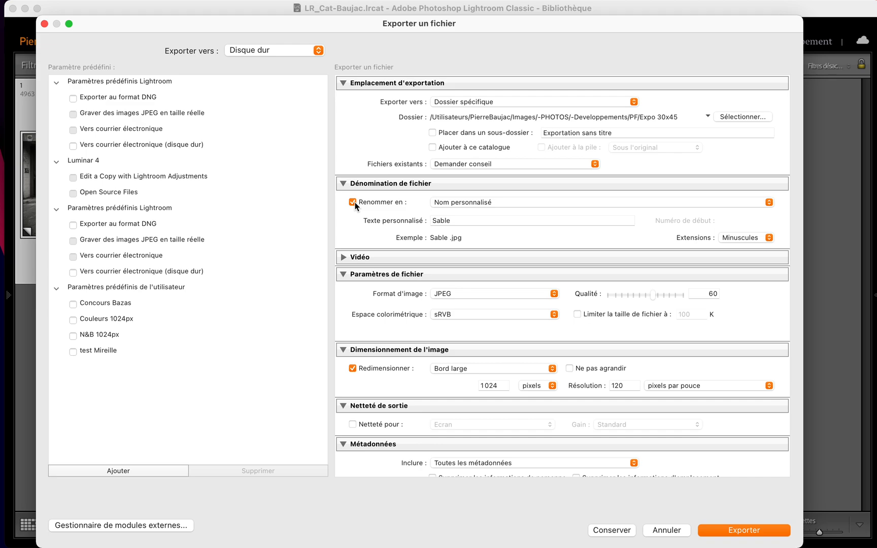
pyautogui.click(454, 204)
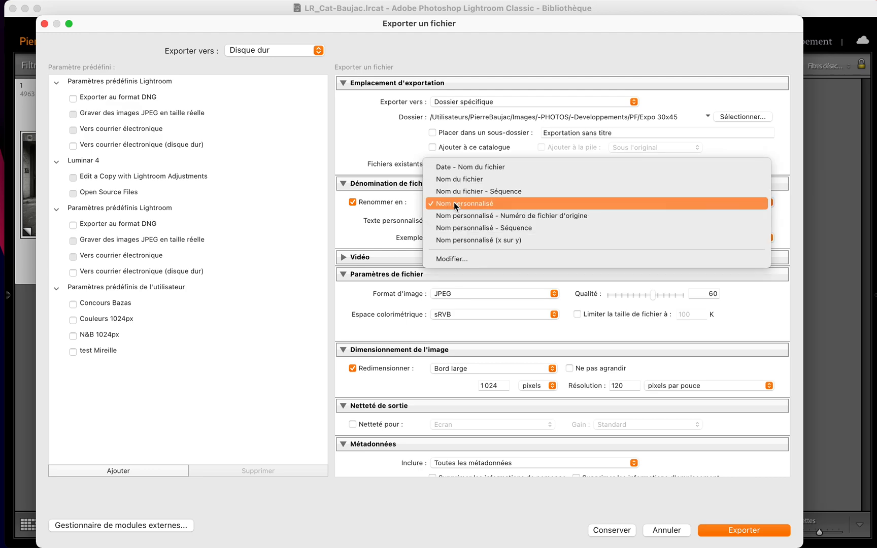
pyautogui.click(455, 204)
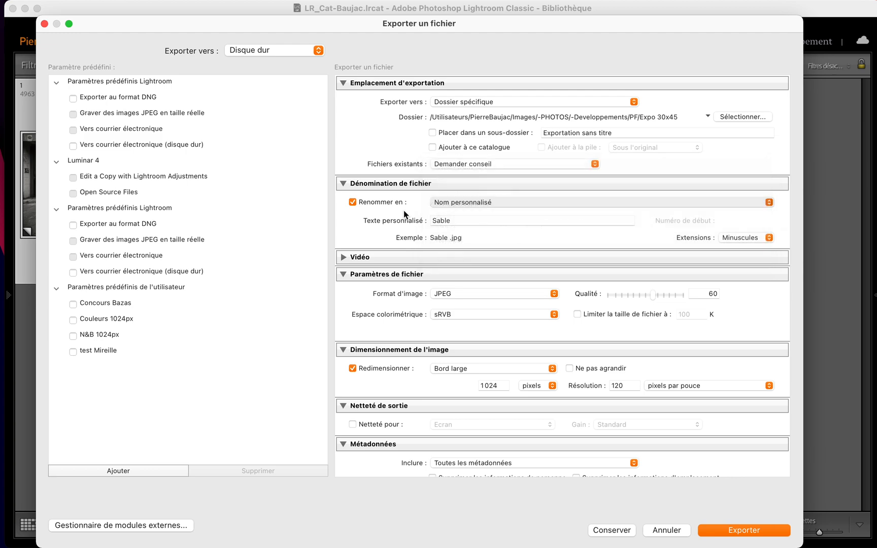
# Move the export dialog aside to uncover the photo and set the custom file name to "Piéton et fleurs"
pyautogui.click(460, 221)
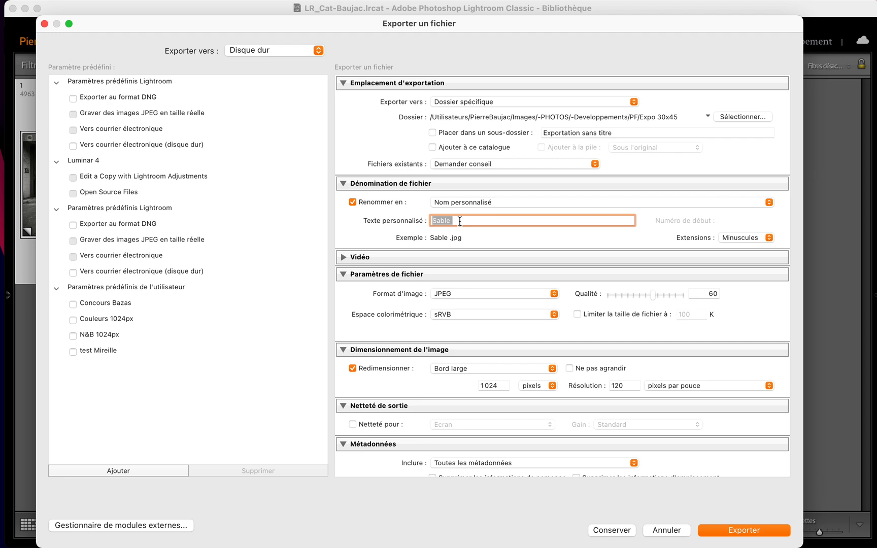
pyautogui.moveTo(339, 33); pyautogui.dragTo(455, 33)
pyautogui.click(563, 220)
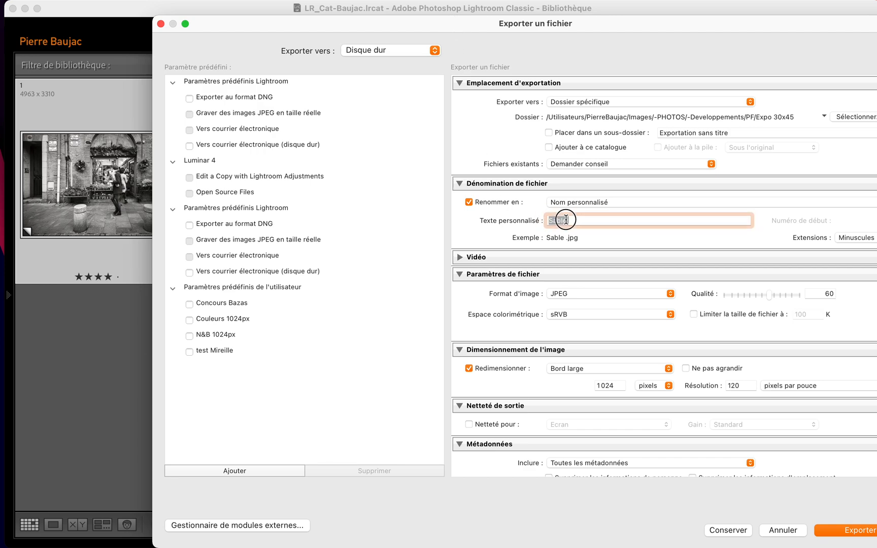
pyautogui.write('Pi')
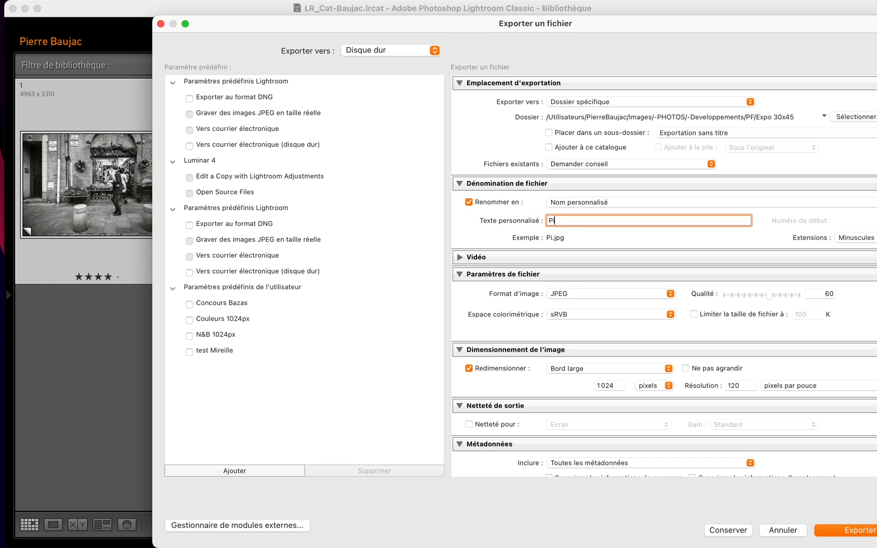
pyautogui.write('éton et fleurs')
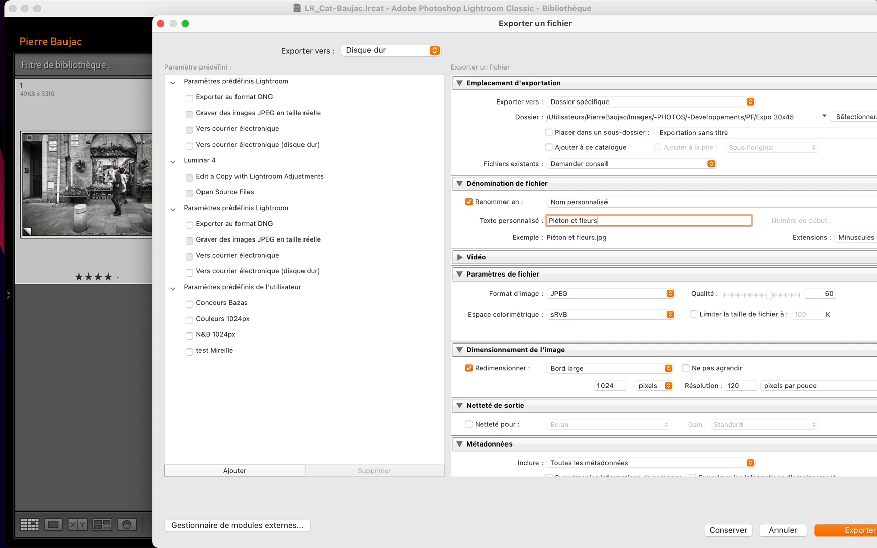
# Move the export dialog fully back into view and set the JPEG quality to 80
pyautogui.moveTo(663, 30); pyautogui.dragTo(540, 31)
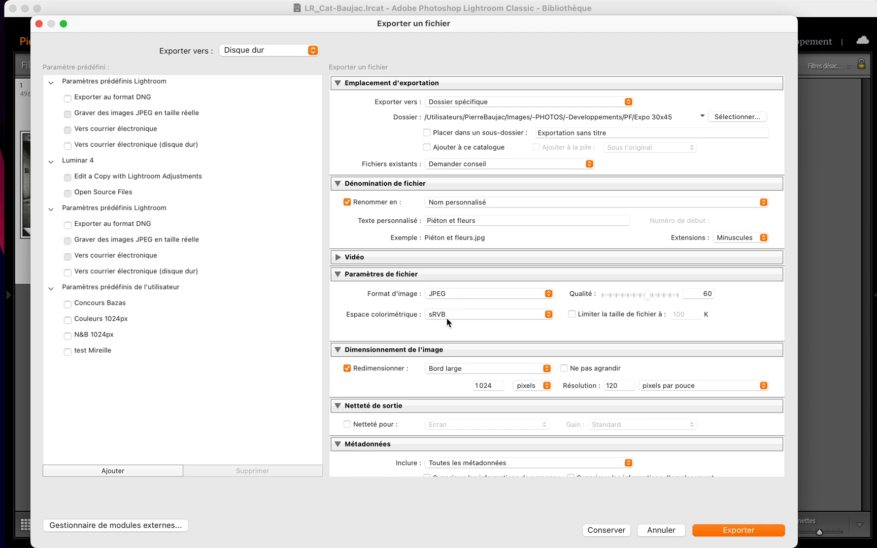
pyautogui.moveTo(649, 293); pyautogui.dragTo(662, 297)
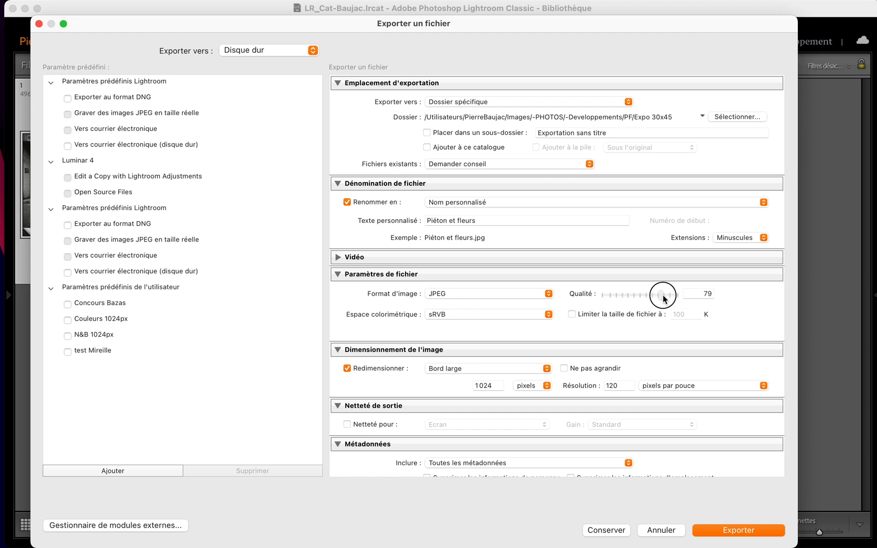
pyautogui.click(700, 296)
pyautogui.write('80')
# Turn off resizing for the exported image and set its resolution to 300 pixels per inch
pyautogui.click(488, 385)
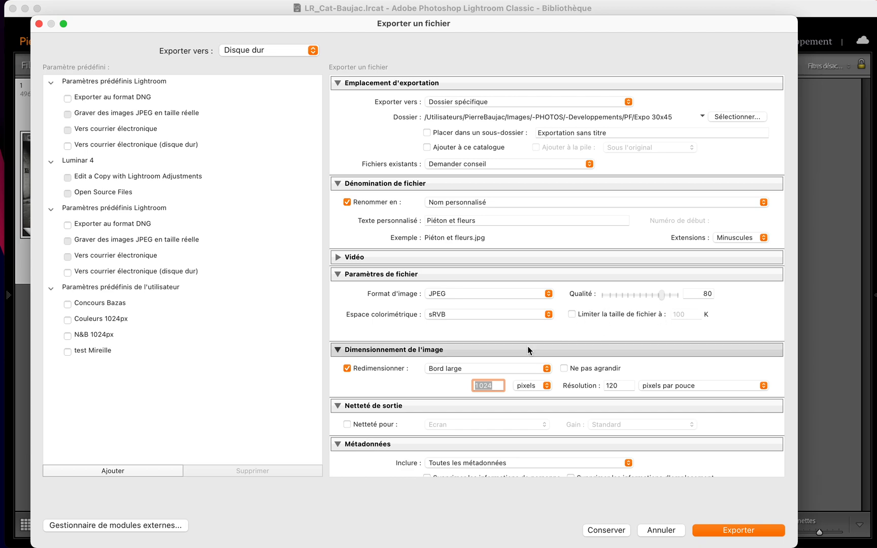
pyautogui.scroll(-5, 528, 345)
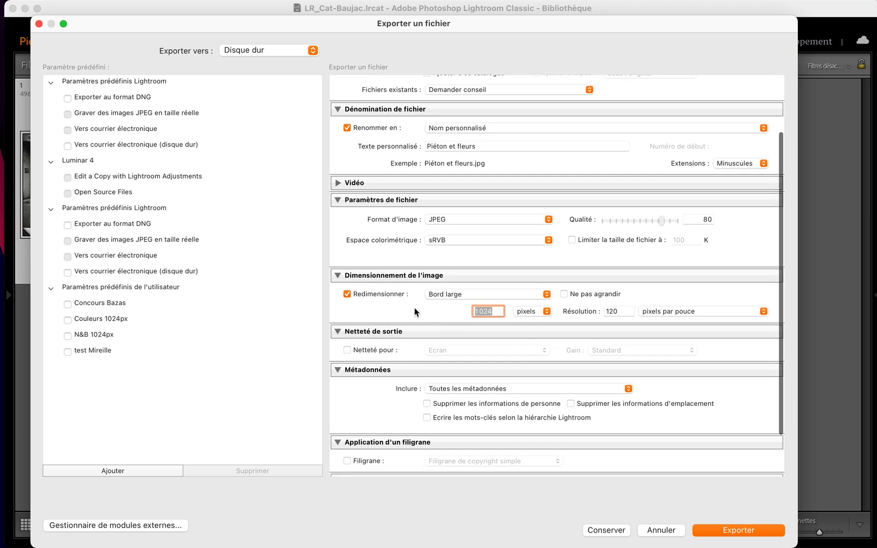
pyautogui.click(347, 294)
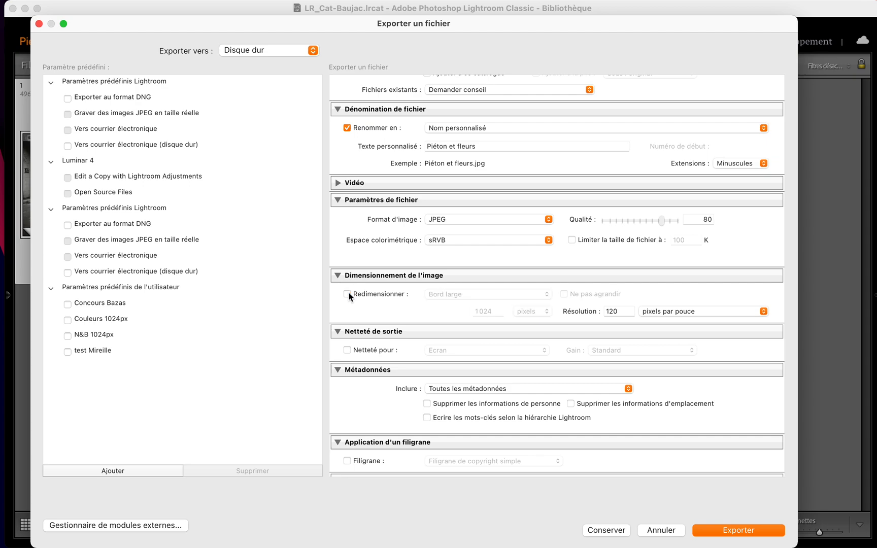
pyautogui.doubleClick(622, 313)
pyautogui.write('300')
pyautogui.press('Tab')
pyautogui.scroll(-2, 373, 406)
pyautogui.scroll(-2, 373, 405)
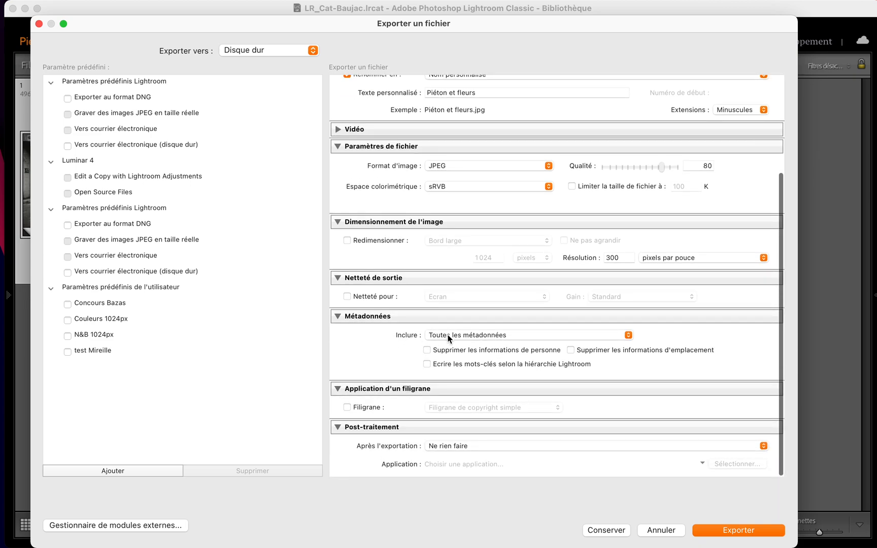
pyautogui.click(448, 337)
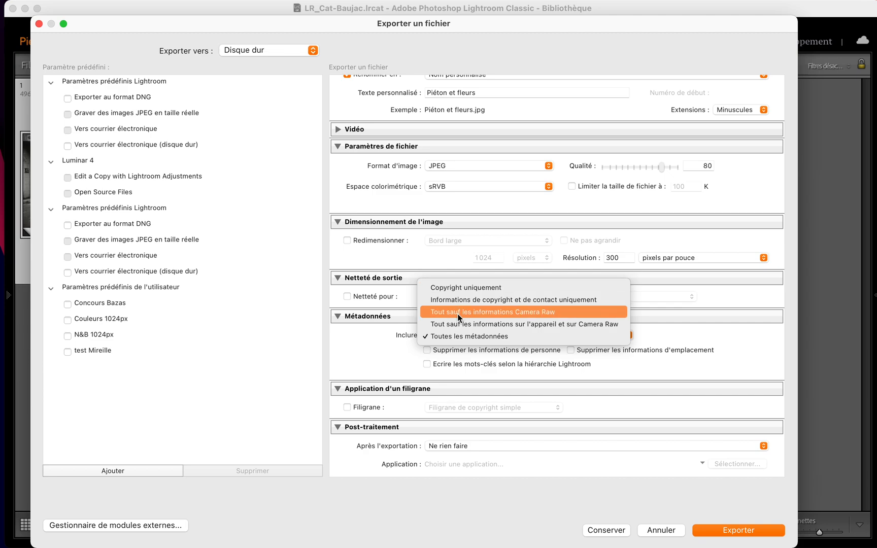
pyautogui.click(365, 349)
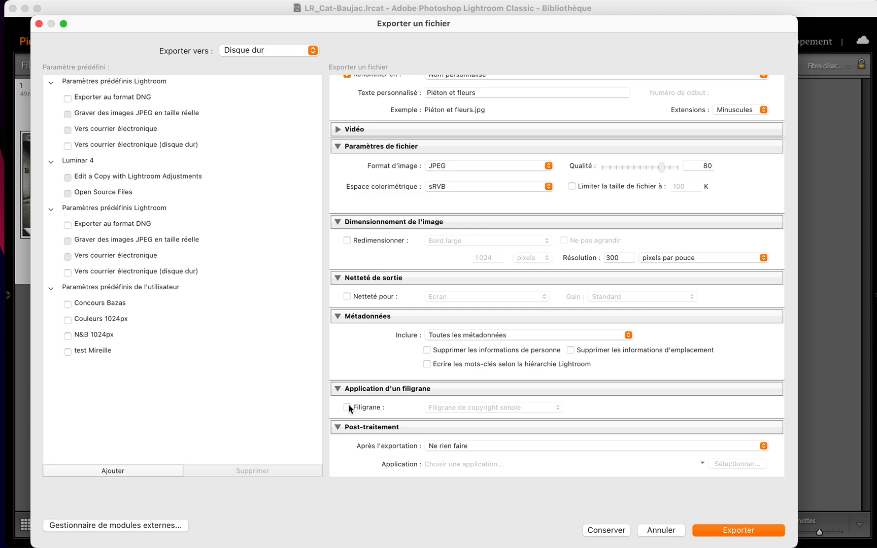
# Collapse the export sections for metadata, image sizing, file settings and file naming
pyautogui.click(337, 316)
pyautogui.click(339, 277)
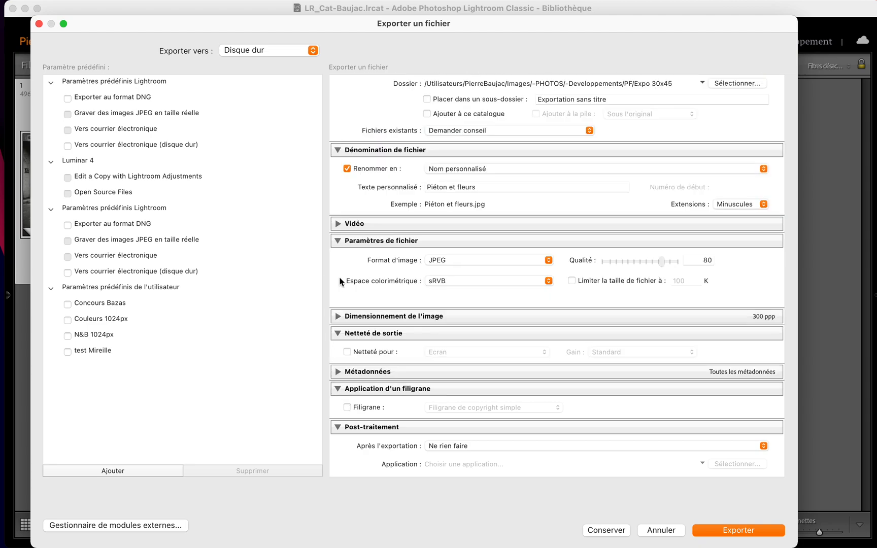
pyautogui.click(338, 243)
pyautogui.click(337, 181)
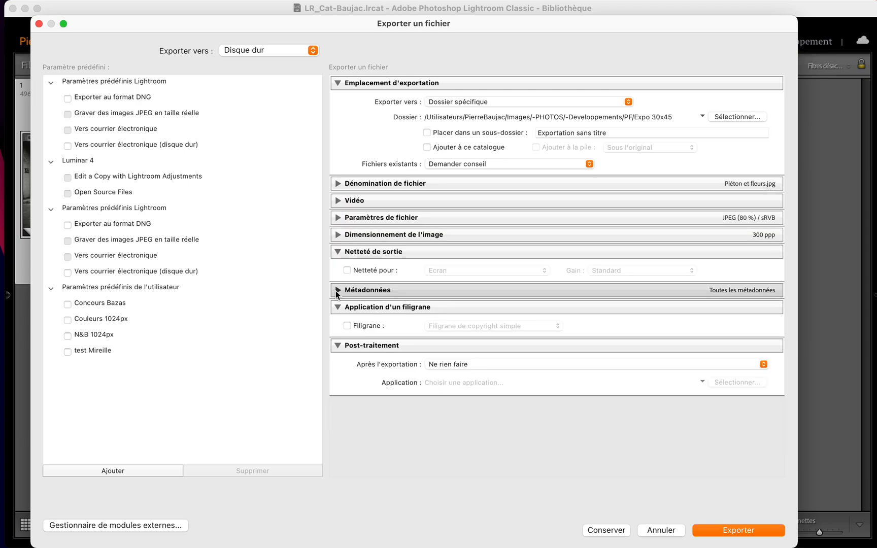
# Enable the watermark for the export and open the watermark editor
pyautogui.click(348, 325)
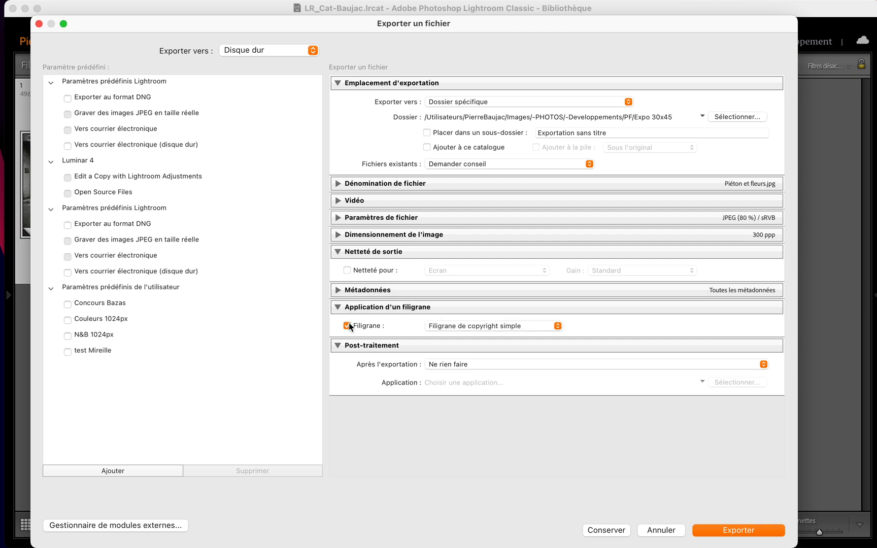
pyautogui.click(488, 327)
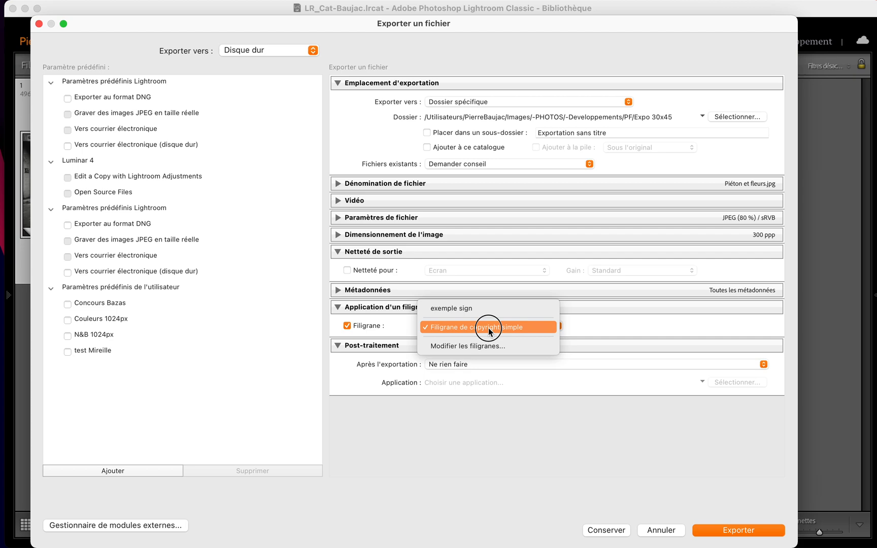
pyautogui.click(489, 328)
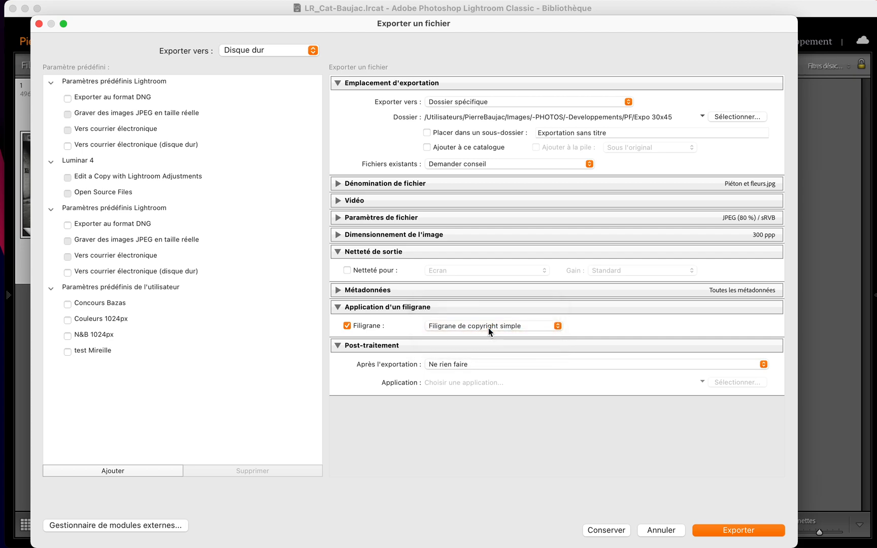
pyautogui.moveTo(488, 328); pyautogui.dragTo(490, 345)
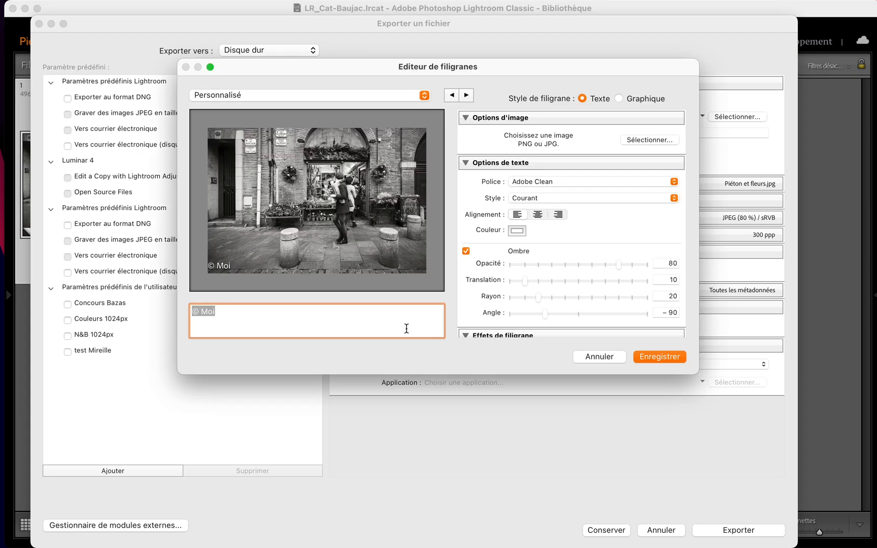
# Keep the Personnalisé watermark preset and collapse the image options in the watermark editor
pyautogui.click(349, 96)
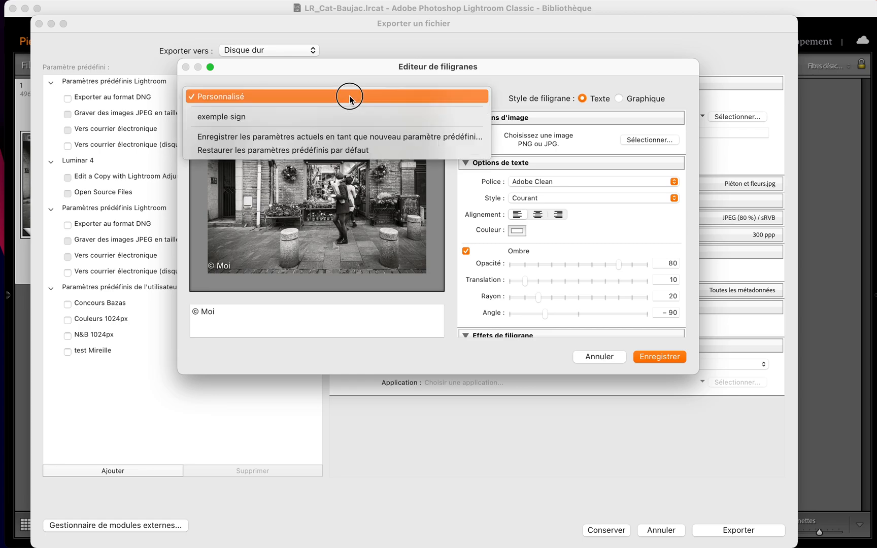
pyautogui.click(321, 102)
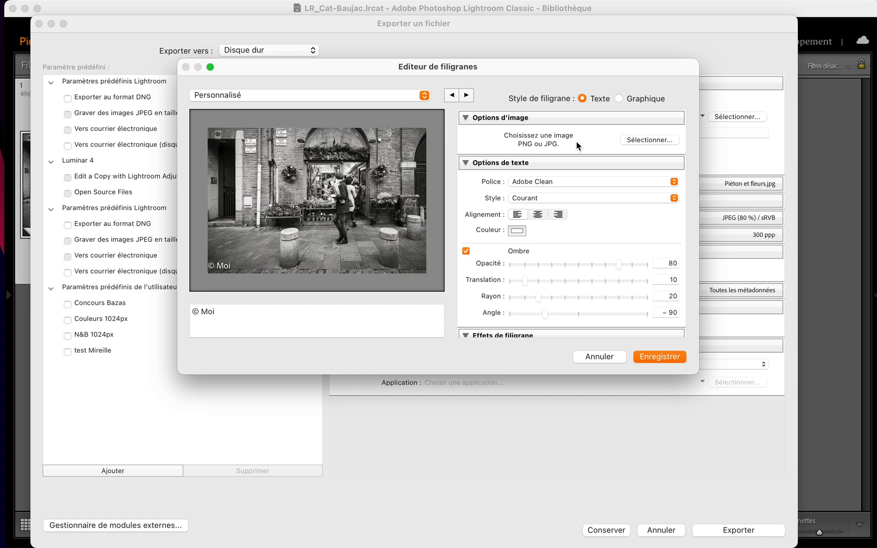
pyautogui.click(465, 118)
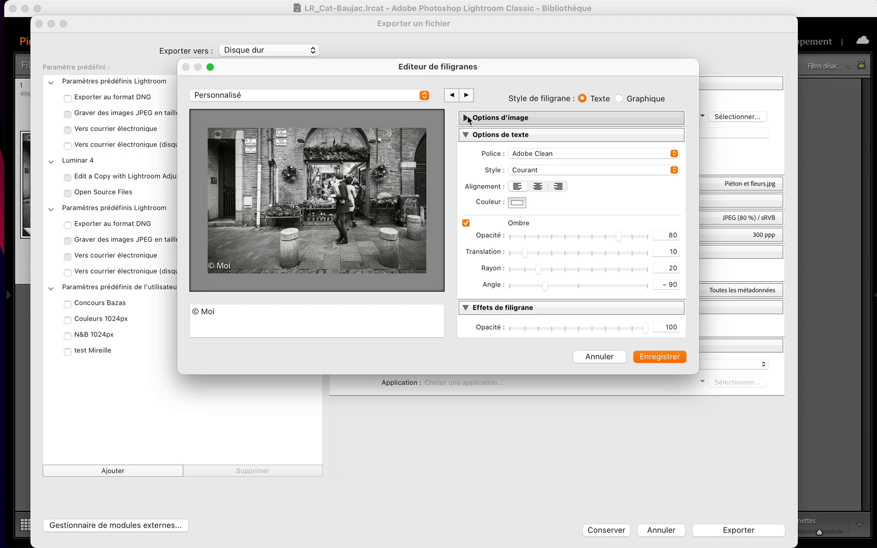
# Replace the watermark text with "©monnomamoi"
pyautogui.click(537, 154)
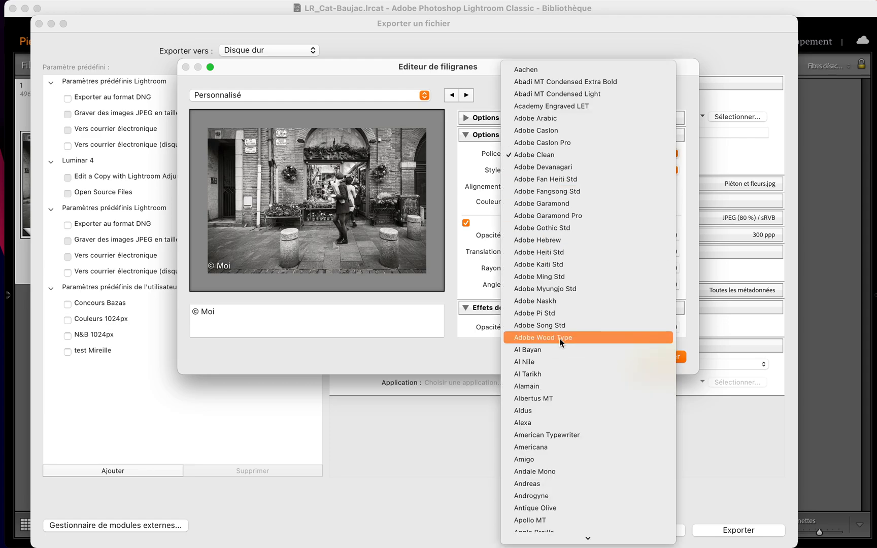
pyautogui.click(377, 310)
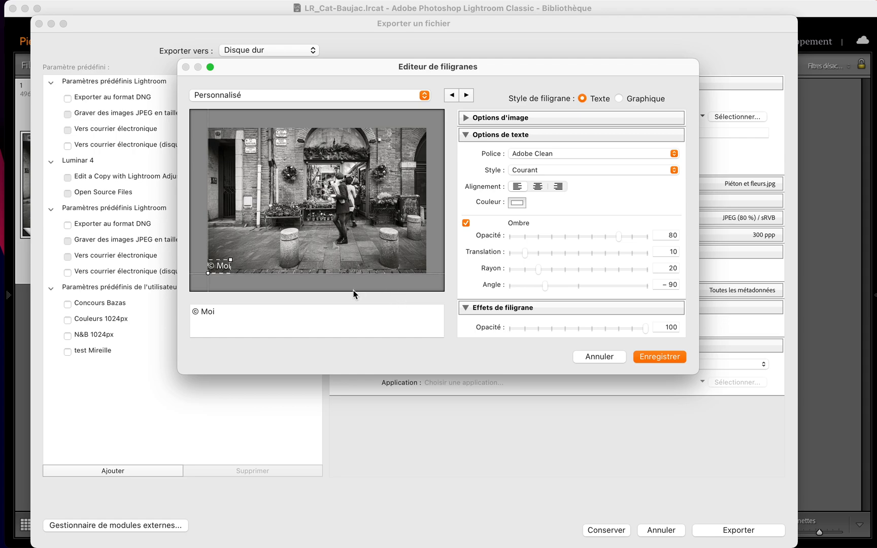
pyautogui.click(287, 307)
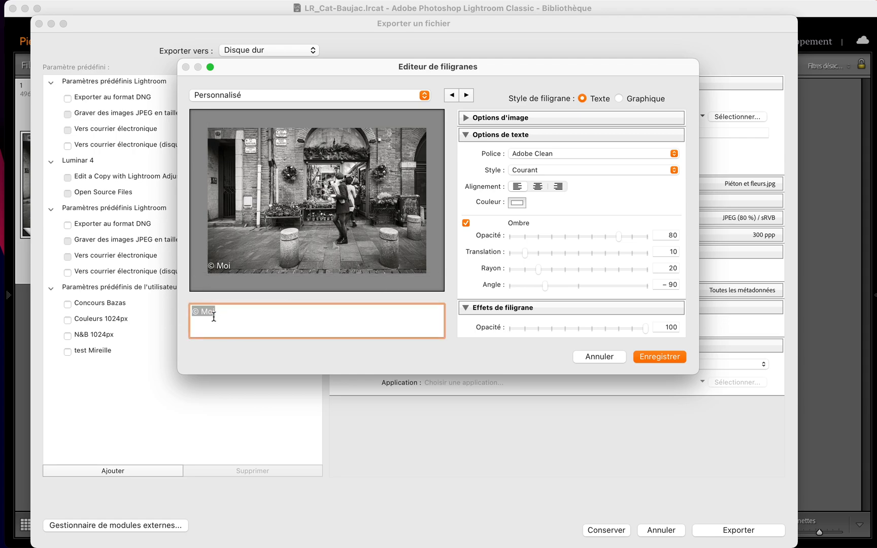
pyautogui.write('©monnomamoi')
pyautogui.moveTo(224, 257)
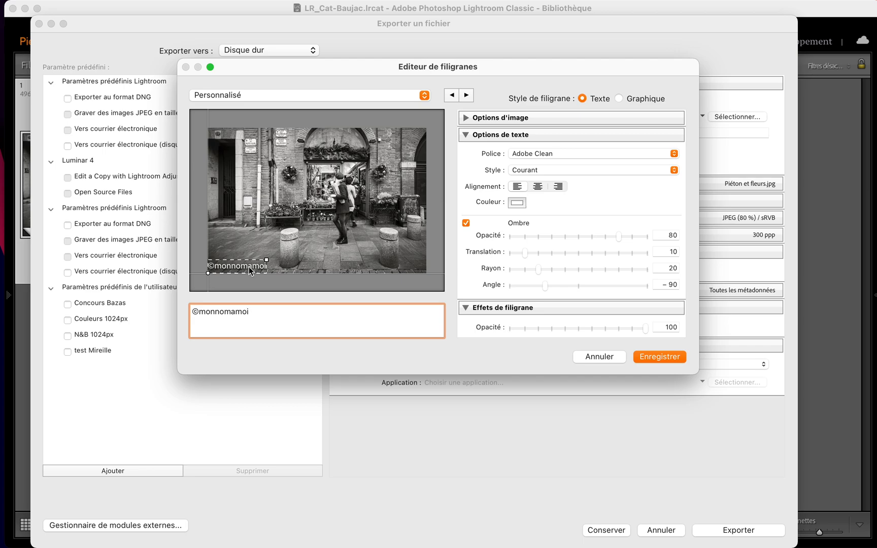
# Try the CastellarMT, Charme and Cottonwood fonts on the watermark text
pyautogui.click(541, 154)
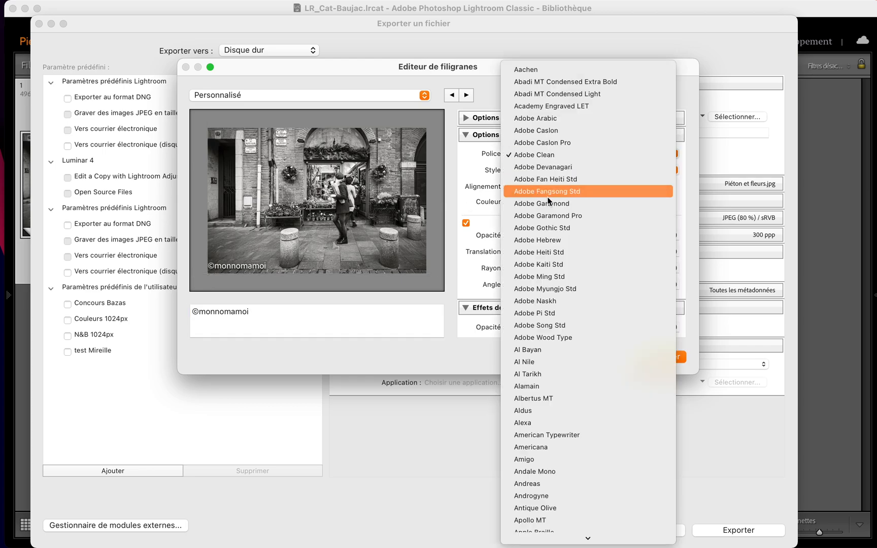
pyautogui.scroll(-20, 525, 413)
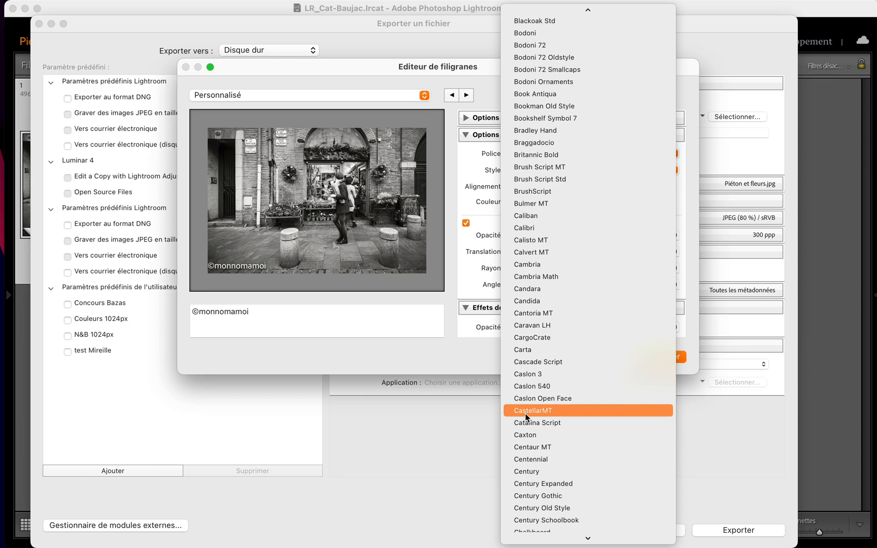
pyautogui.click(526, 414)
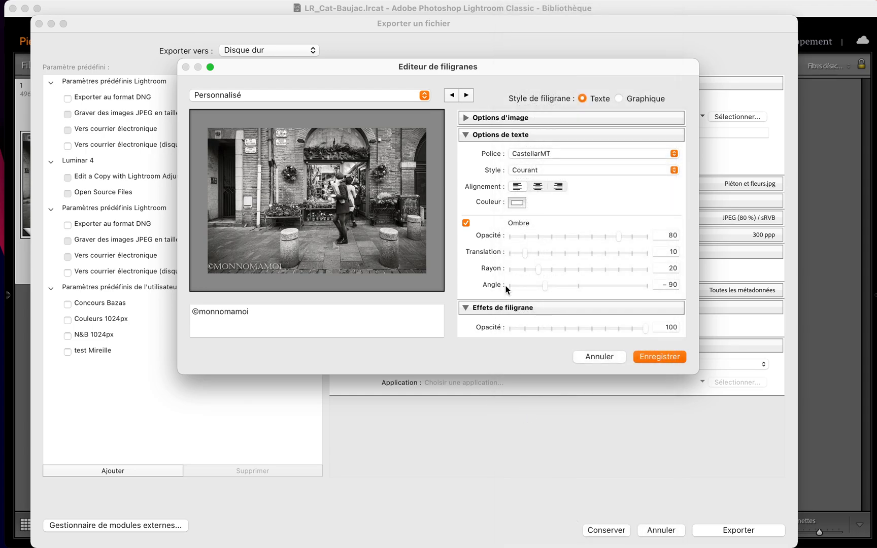
pyautogui.click(550, 155)
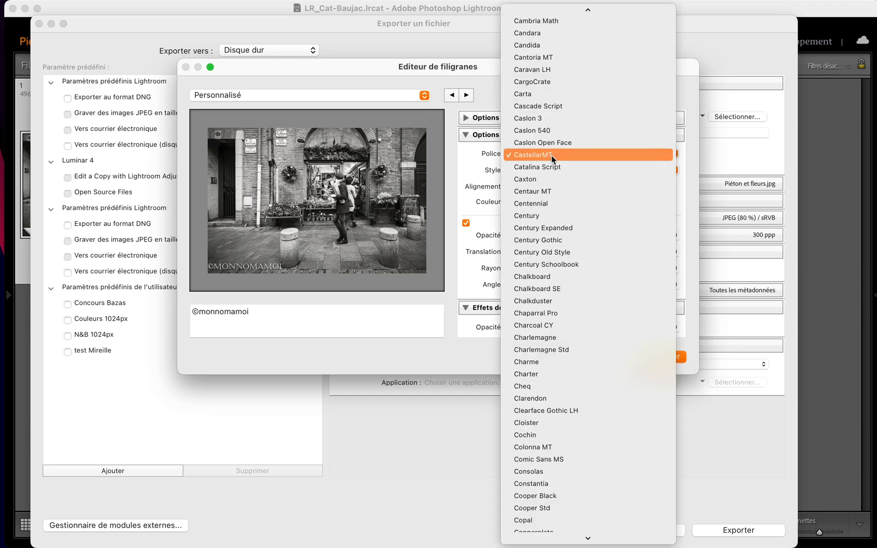
pyautogui.click(552, 360)
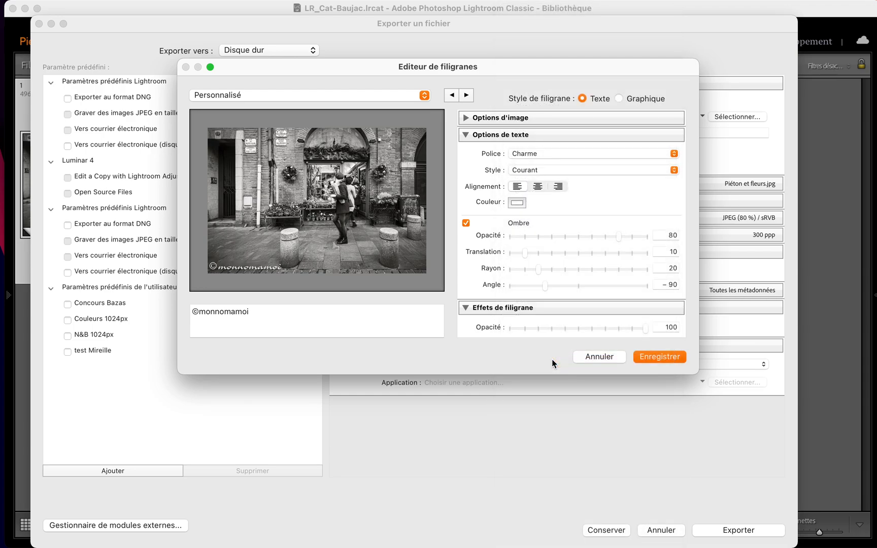
pyautogui.click(568, 134)
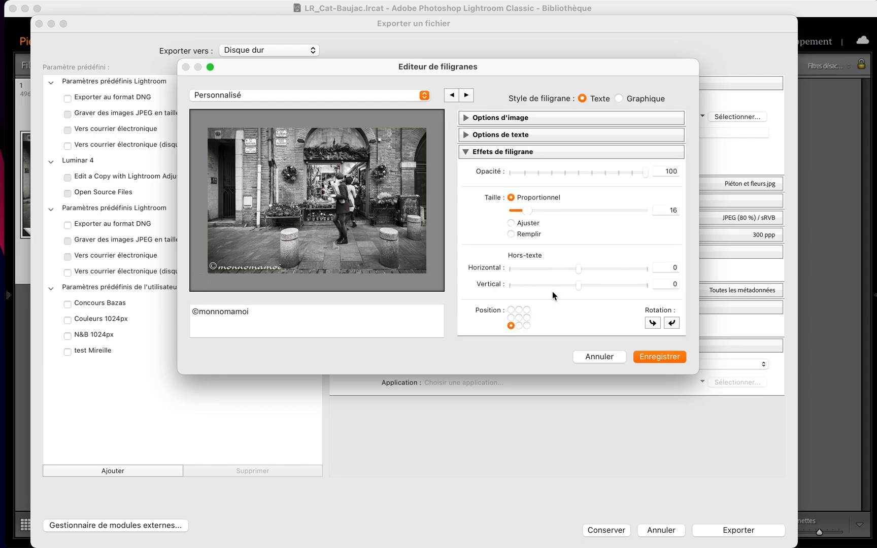
pyautogui.click(560, 134)
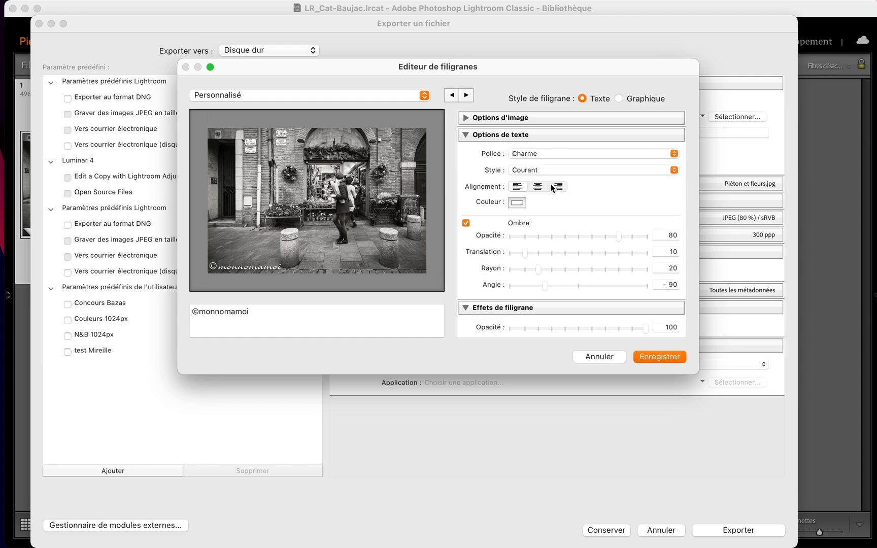
pyautogui.click(559, 153)
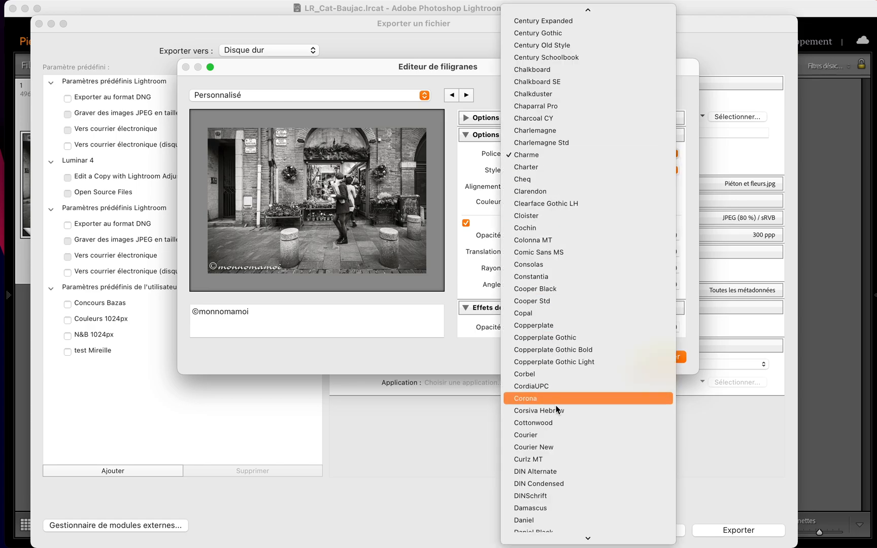
pyautogui.click(557, 424)
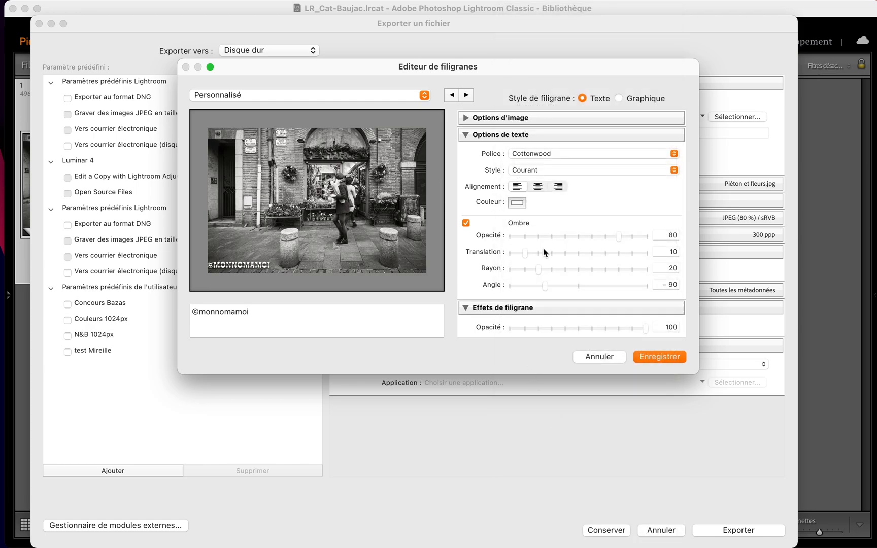
# Set the watermark font to Doric and shrink the watermark on the preview to a proportional size of 8
pyautogui.click(541, 153)
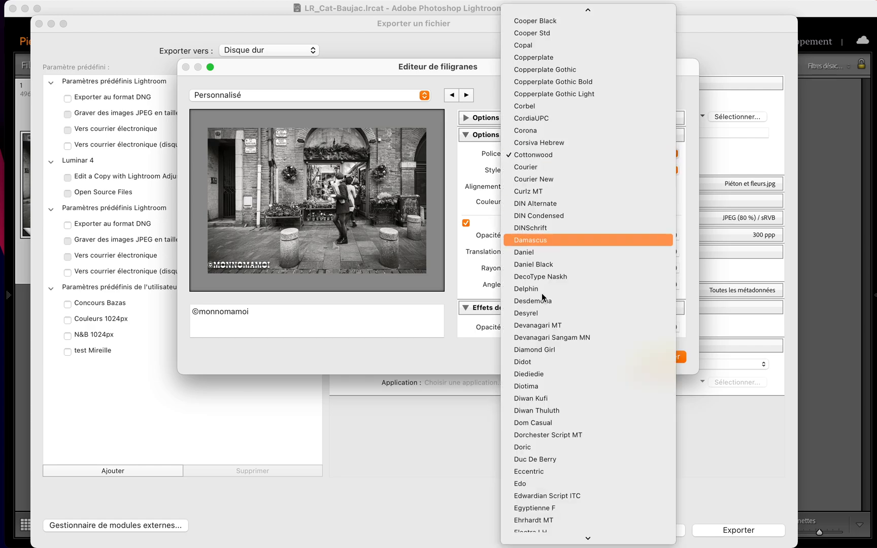
pyautogui.click(546, 449)
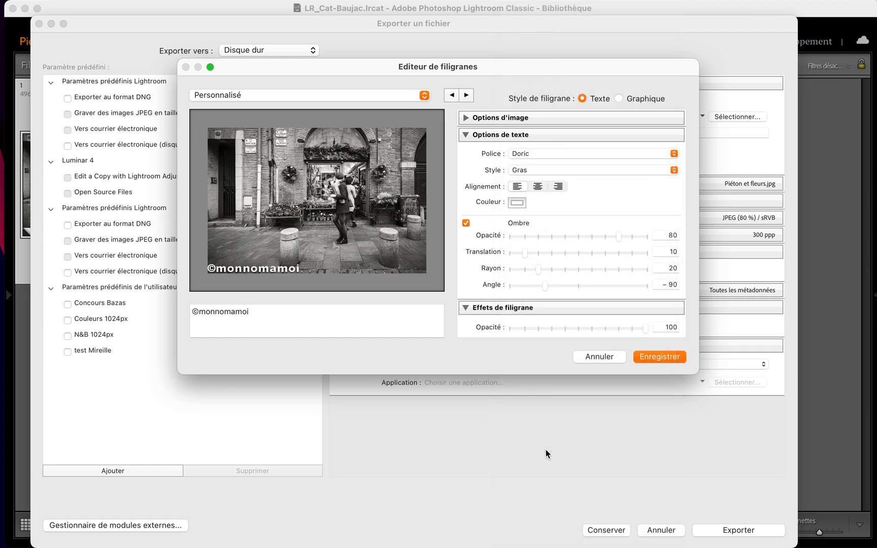
pyautogui.click(540, 136)
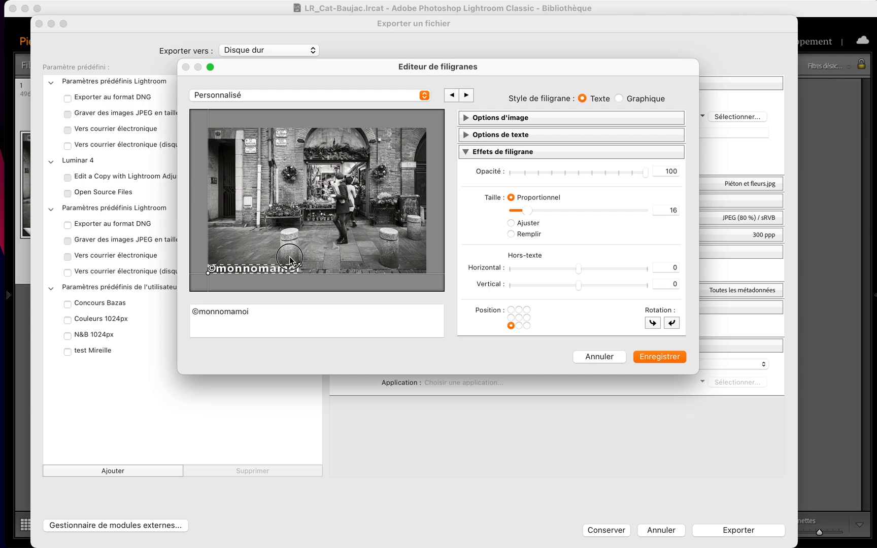
pyautogui.moveTo(299, 265); pyautogui.dragTo(247, 252)
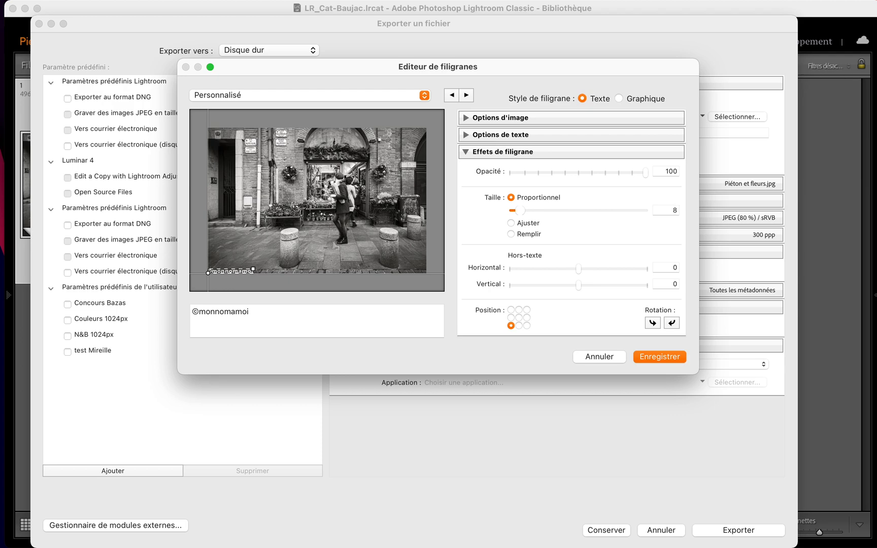
pyautogui.click(465, 135)
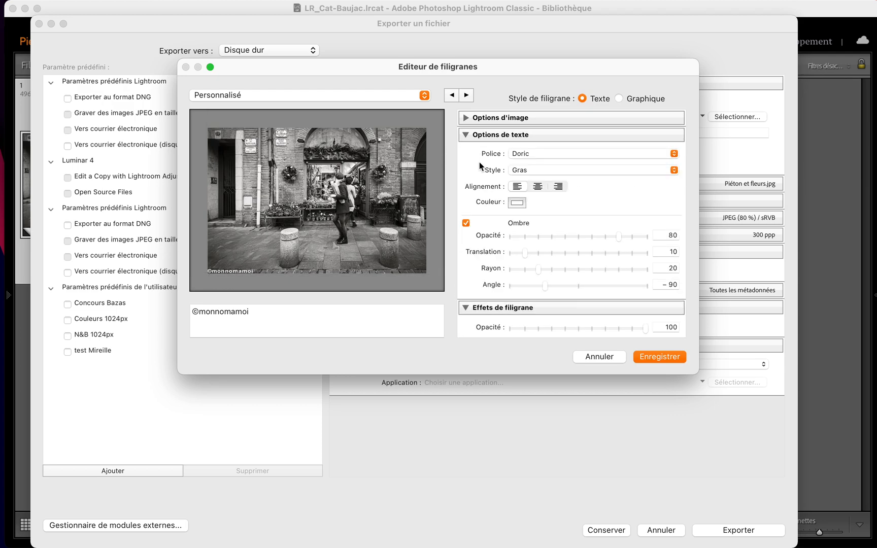
# Keep the watermark text in the Gras style and shrink the watermark to a proportional size of 6
pyautogui.click(534, 168)
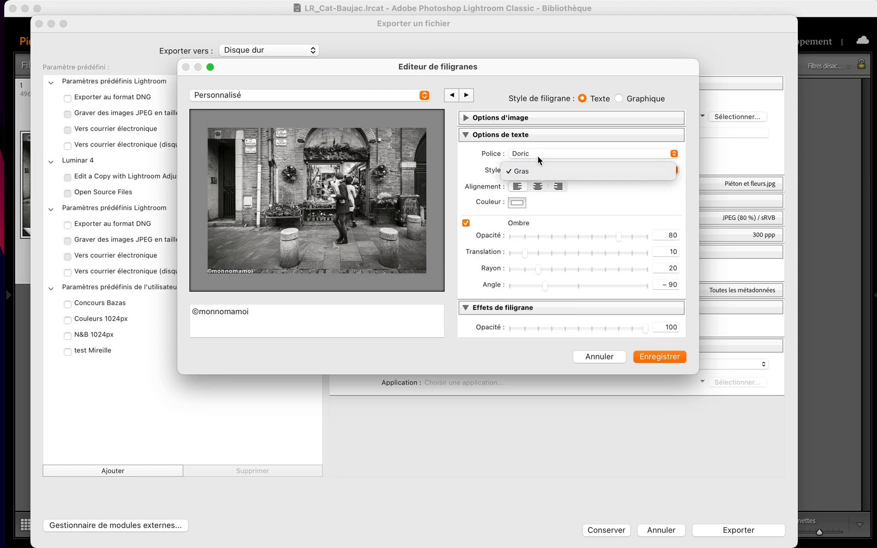
pyautogui.click(539, 152)
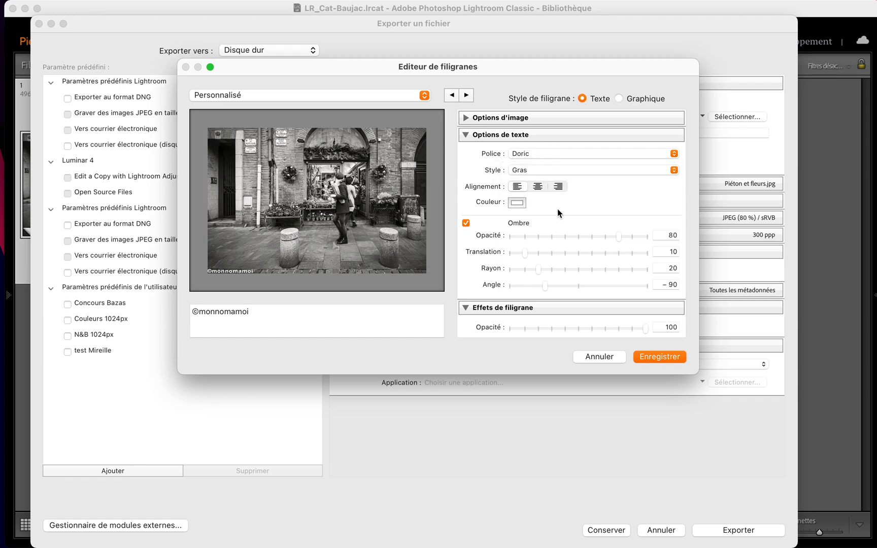
pyautogui.scroll(-2, 557, 208)
pyautogui.moveTo(249, 271)
pyautogui.mouseDown()
pyautogui.moveTo(311, 246)
pyautogui.moveTo(244, 255)
pyautogui.mouseUp()
pyautogui.scroll(-6, 493, 325)
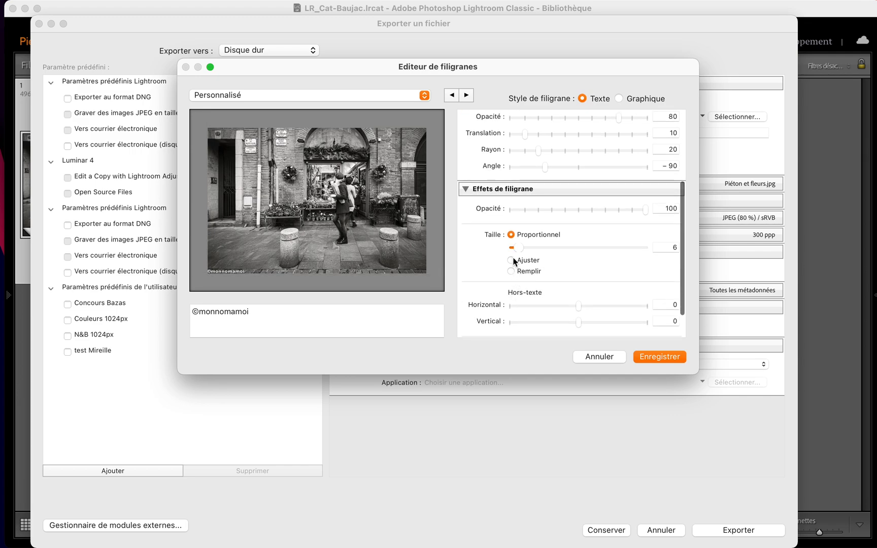
# Try a proportional watermark size of 16, followed by the Ajuster and Remplir sizing options
pyautogui.moveTo(517, 247)
pyautogui.mouseDown()
pyautogui.moveTo(539, 253)
pyautogui.moveTo(513, 249)
pyautogui.moveTo(535, 252)
pyautogui.moveTo(514, 253)
pyautogui.moveTo(526, 251)
pyautogui.mouseUp()
pyautogui.click(511, 260)
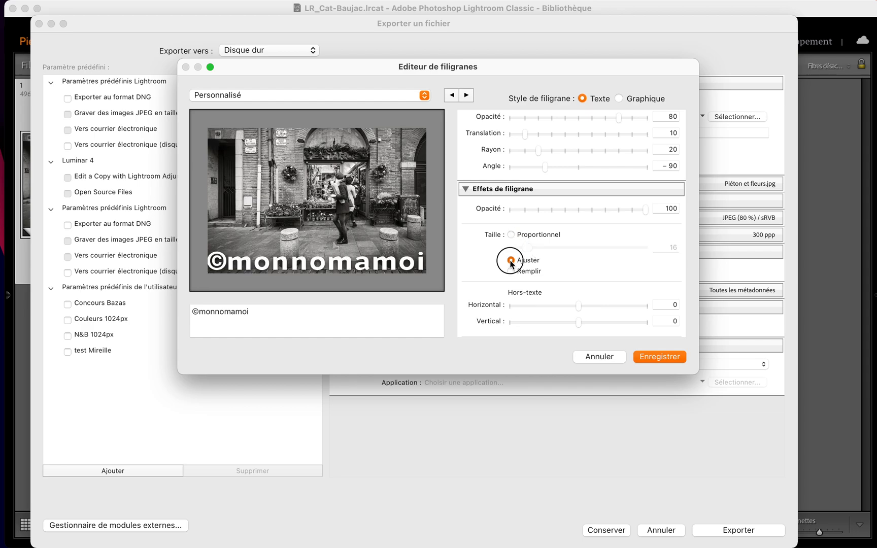
pyautogui.click(510, 271)
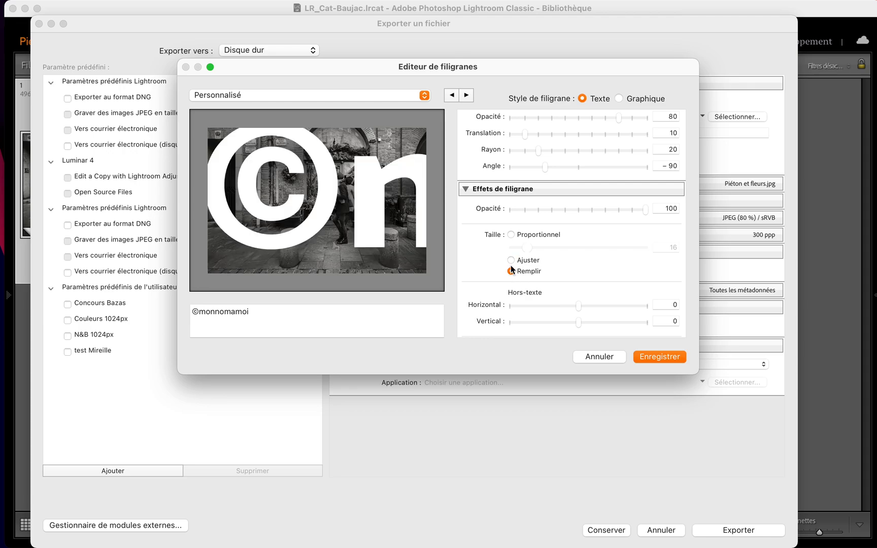
# Return the watermark sizing to Proportionnel and set the size to 7
pyautogui.click(510, 234)
pyautogui.moveTo(526, 249); pyautogui.dragTo(519, 250)
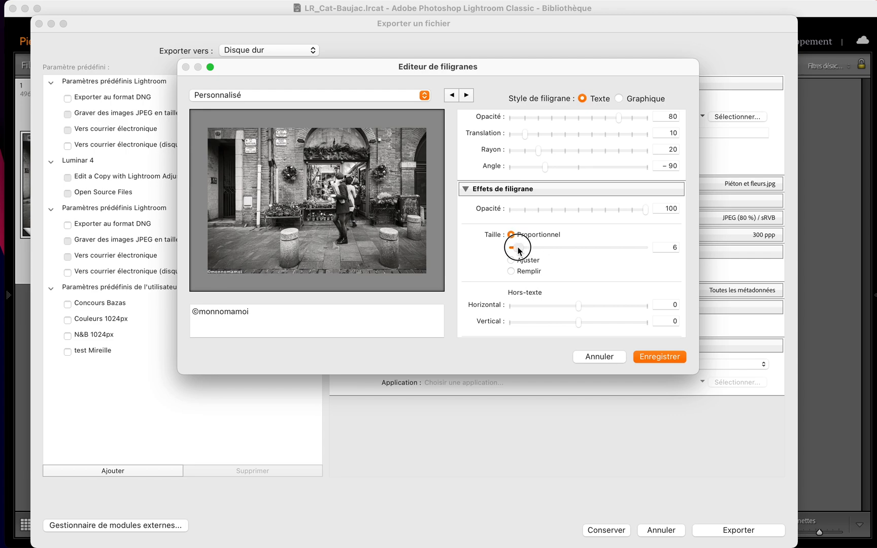
pyautogui.moveTo(519, 250); pyautogui.dragTo(520, 248)
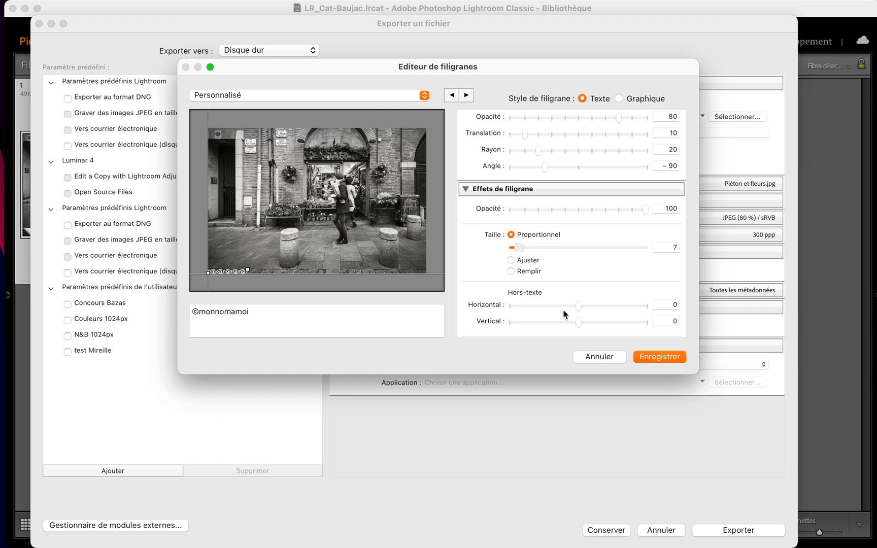
# Inset the watermark from the photo's edges with a horizontal offset of 4 and a vertical offset of 4
pyautogui.moveTo(578, 323); pyautogui.dragTo(602, 306)
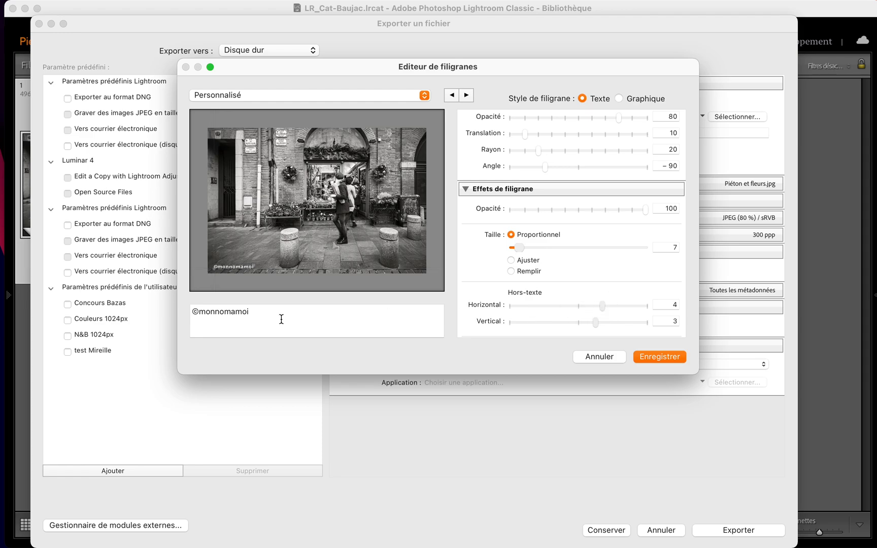
pyautogui.moveTo(204, 241)
pyautogui.moveTo(597, 324); pyautogui.dragTo(601, 325)
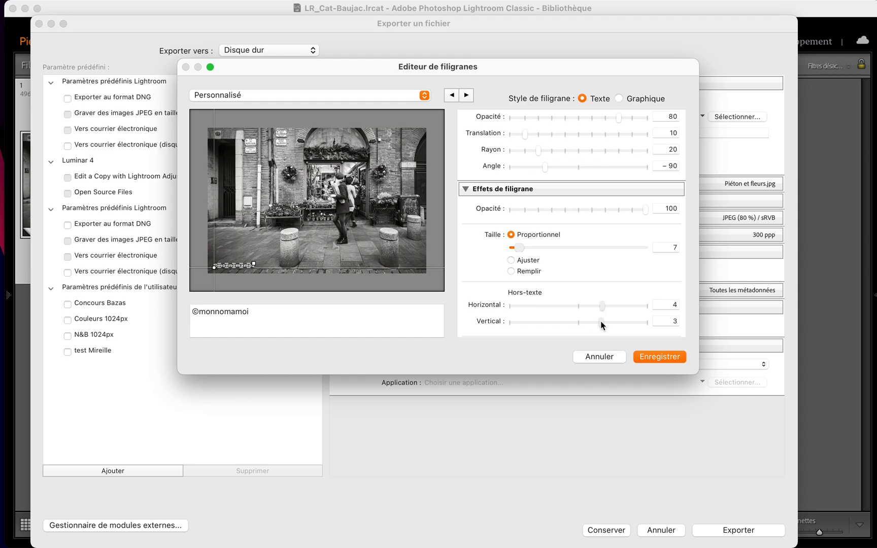
pyautogui.click(600, 322)
pyautogui.moveTo(608, 324); pyautogui.dragTo(605, 323)
# Turn off the shadow on the watermark text
pyautogui.scroll(6, 503, 289)
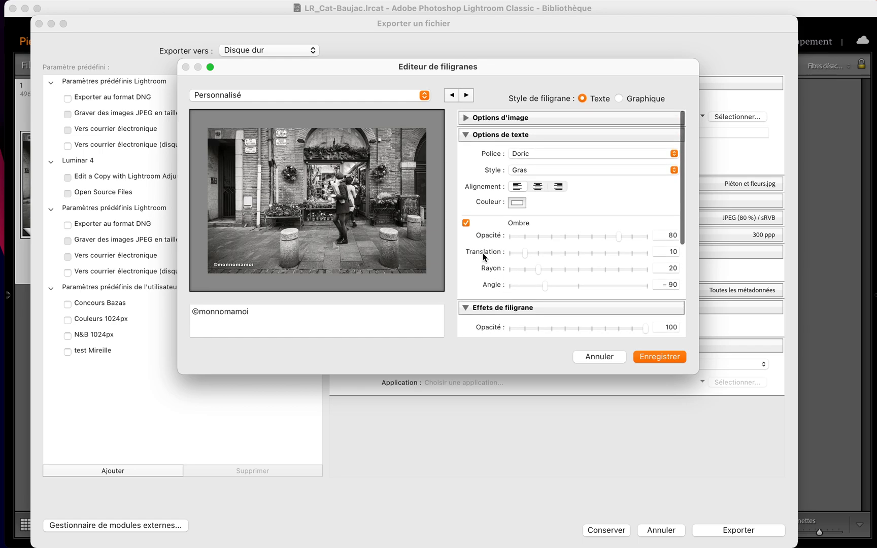
pyautogui.click(465, 223)
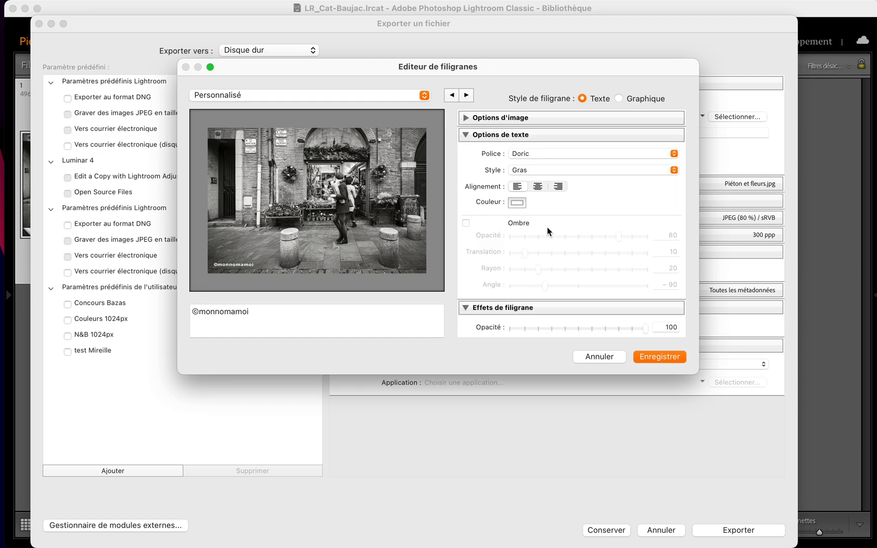
pyautogui.scroll(-4, 547, 227)
pyautogui.scroll(4, 546, 233)
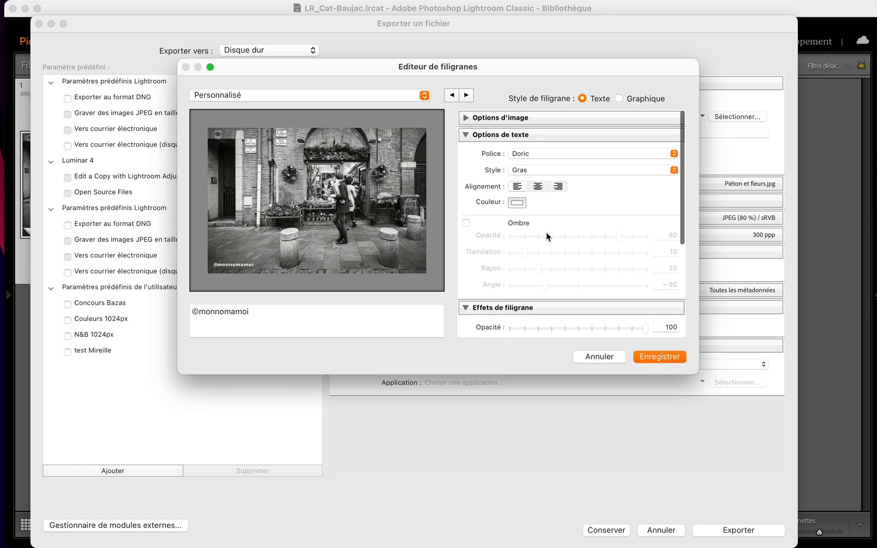
# Try right alignment for the watermark text and return it to left alignment
pyautogui.click(557, 187)
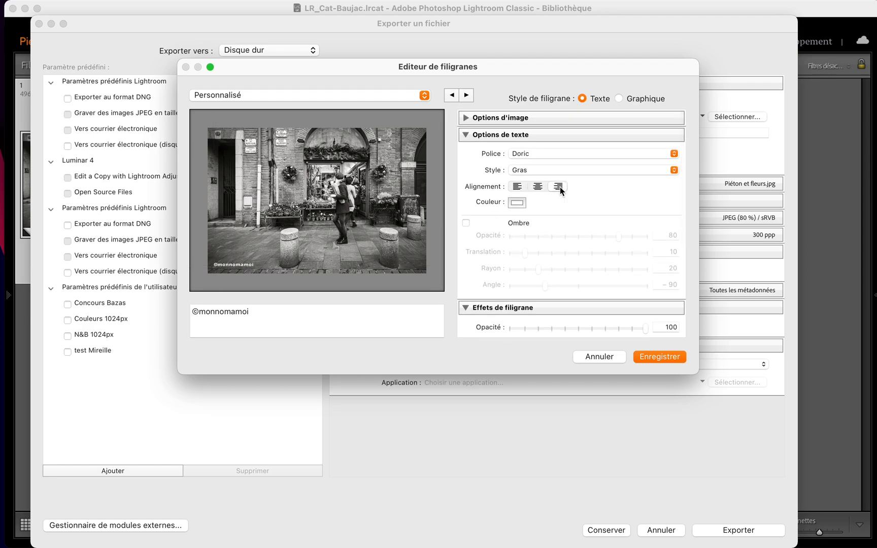
pyautogui.click(517, 187)
pyautogui.scroll(-3, 518, 248)
pyautogui.scroll(3, 518, 248)
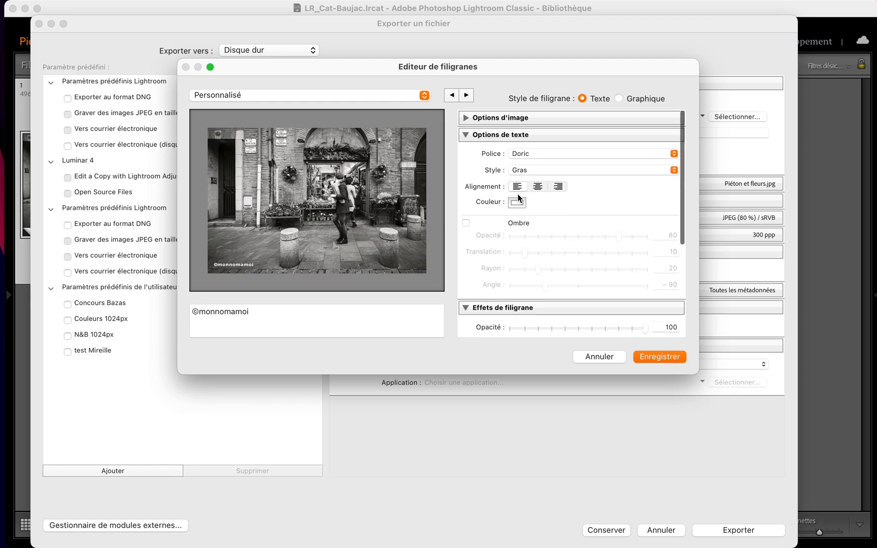
# Try the bottom-centre and top-centre anchor positions, and anchor the watermark at the photo's bottom-right corner
pyautogui.scroll(-5, 566, 202)
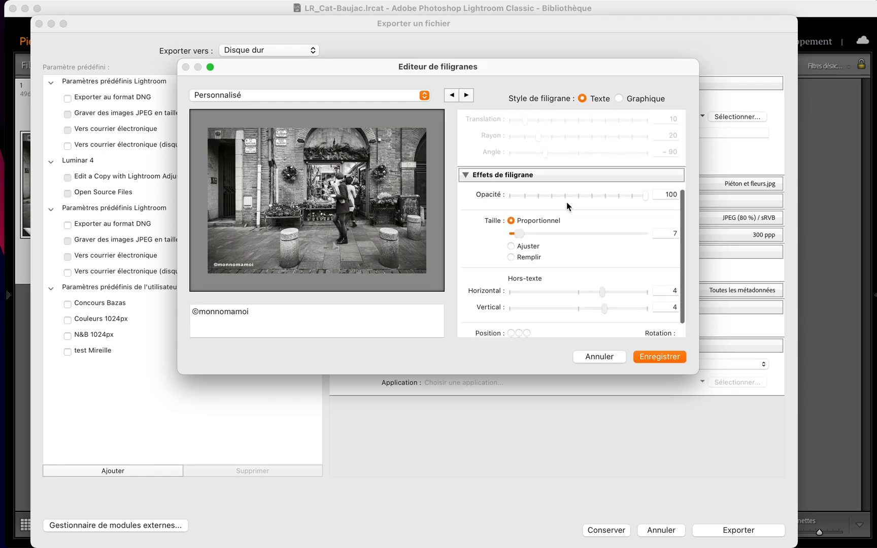
pyautogui.click(526, 327)
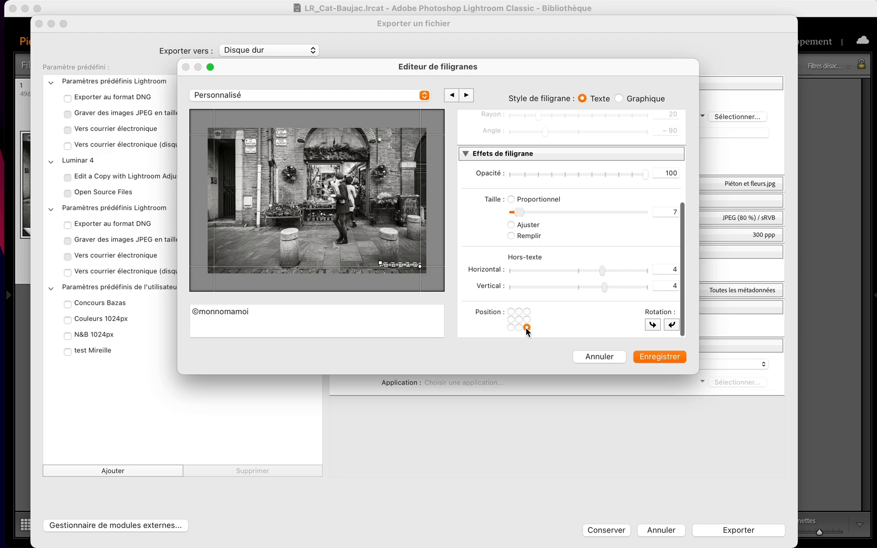
pyautogui.click(518, 327)
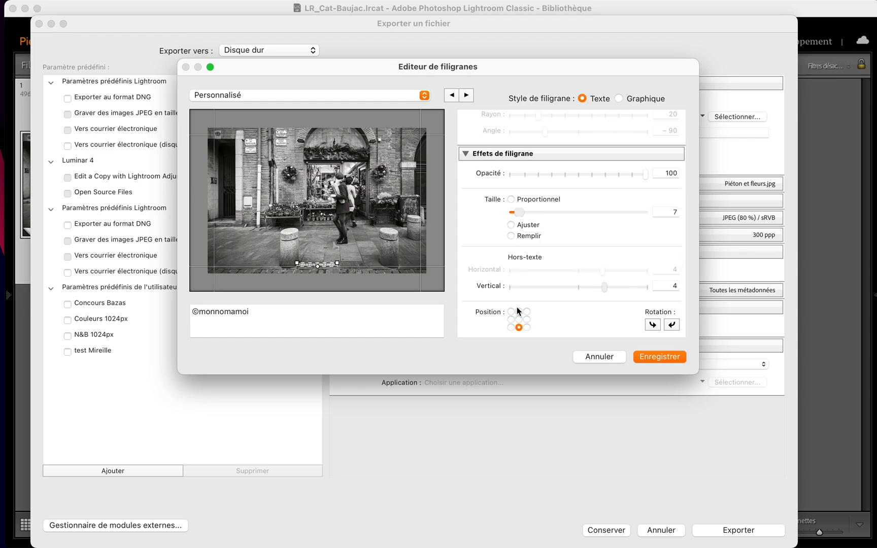
pyautogui.click(519, 311)
pyautogui.click(510, 327)
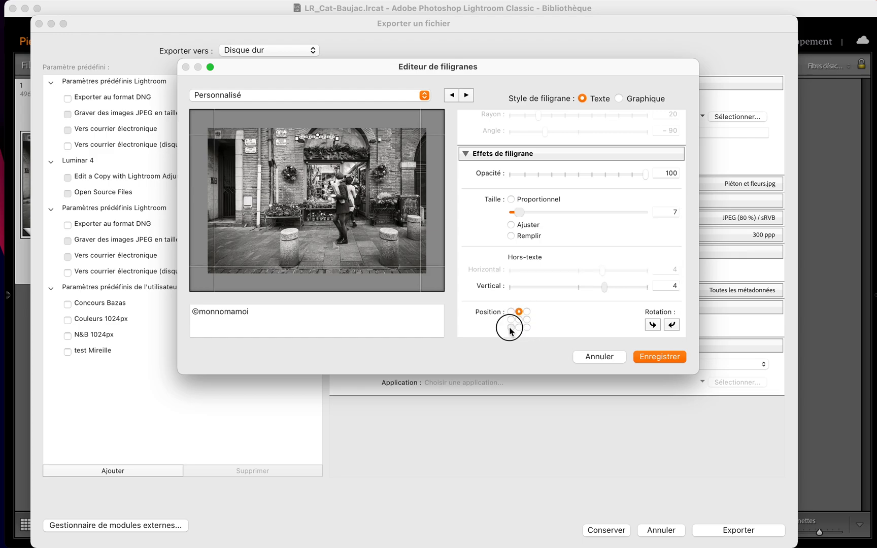
pyautogui.click(527, 327)
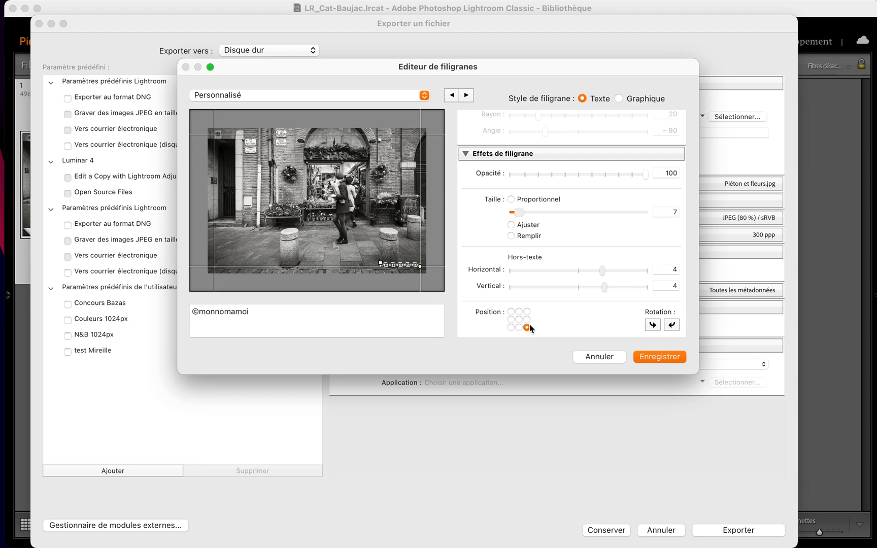
# Lower the watermark effect opacity to 60 and reduce its size to 5
pyautogui.scroll(3, 603, 251)
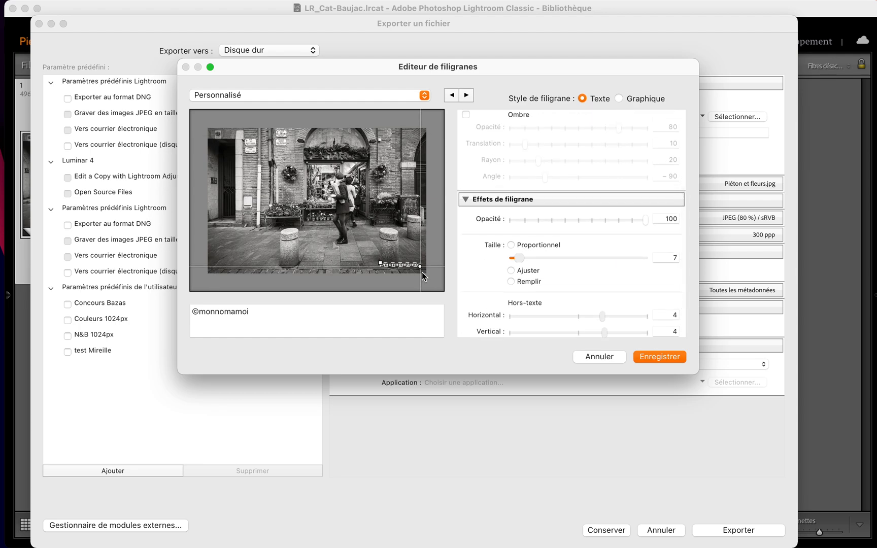
pyautogui.moveTo(645, 219); pyautogui.dragTo(591, 224)
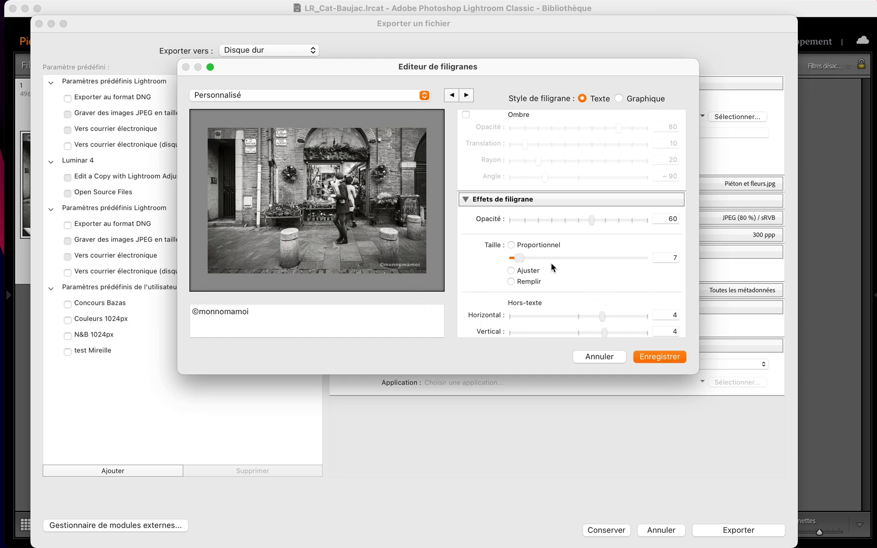
pyautogui.moveTo(519, 258); pyautogui.dragTo(519, 260)
pyautogui.moveTo(411, 278)
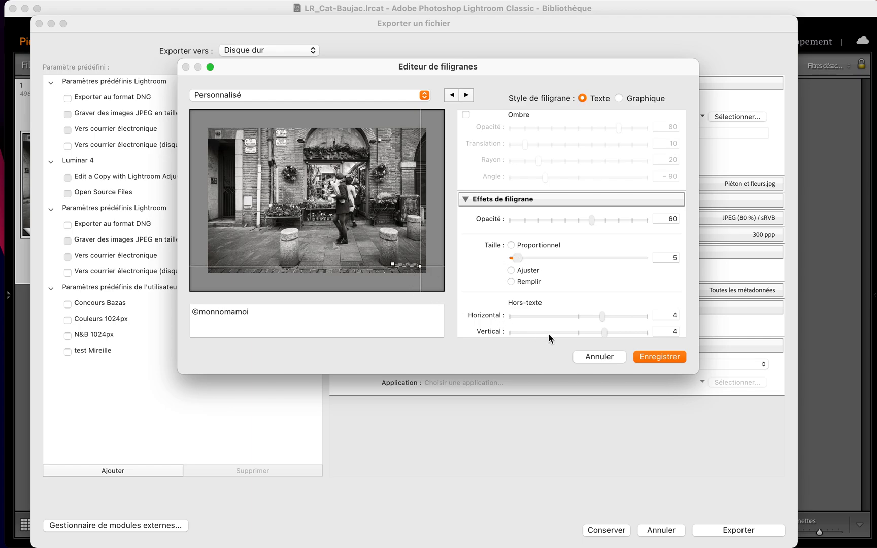
pyautogui.scroll(-3, 560, 299)
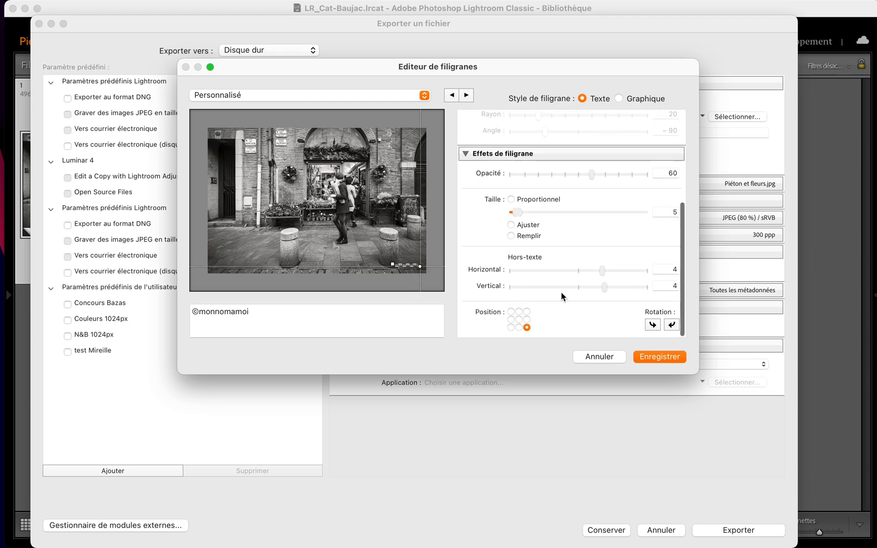
# Save the watermark as a new preset named "monnomamoi"
pyautogui.click(648, 357)
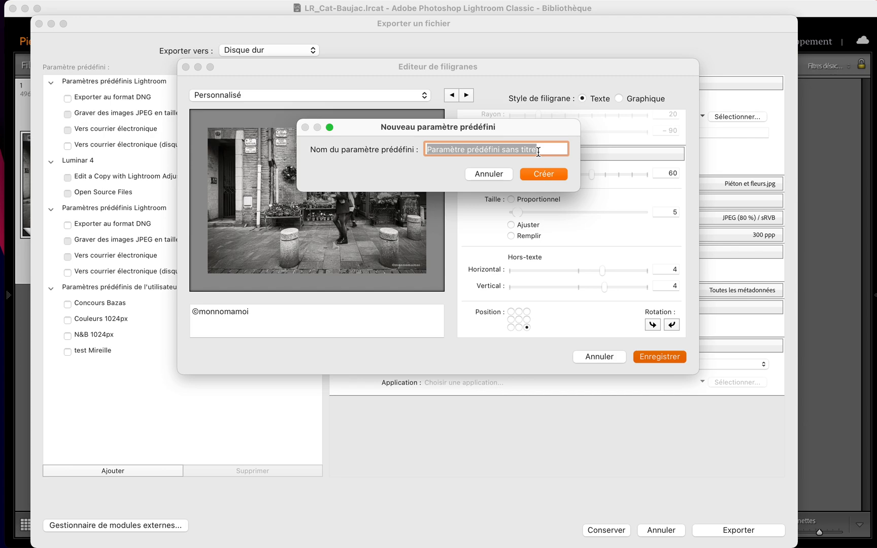
pyautogui.write('m')
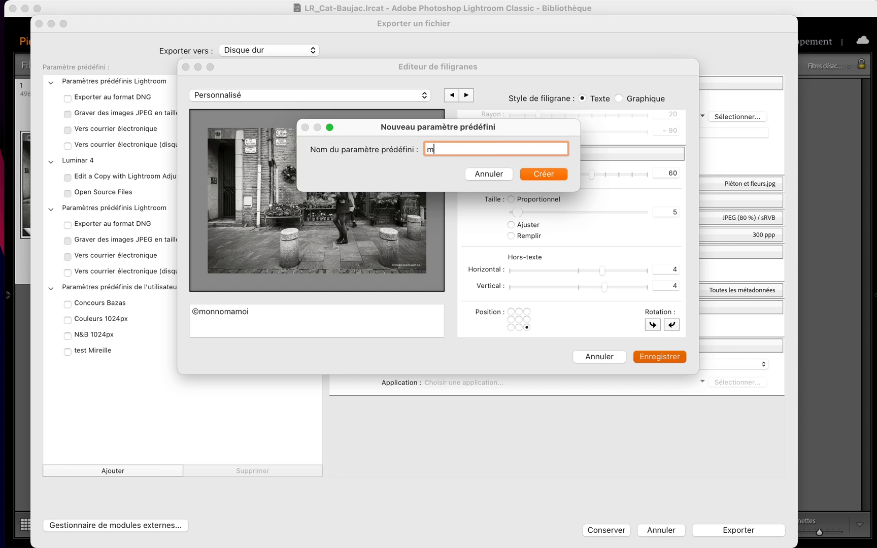
pyautogui.write('onnomamoi')
pyautogui.click(560, 174)
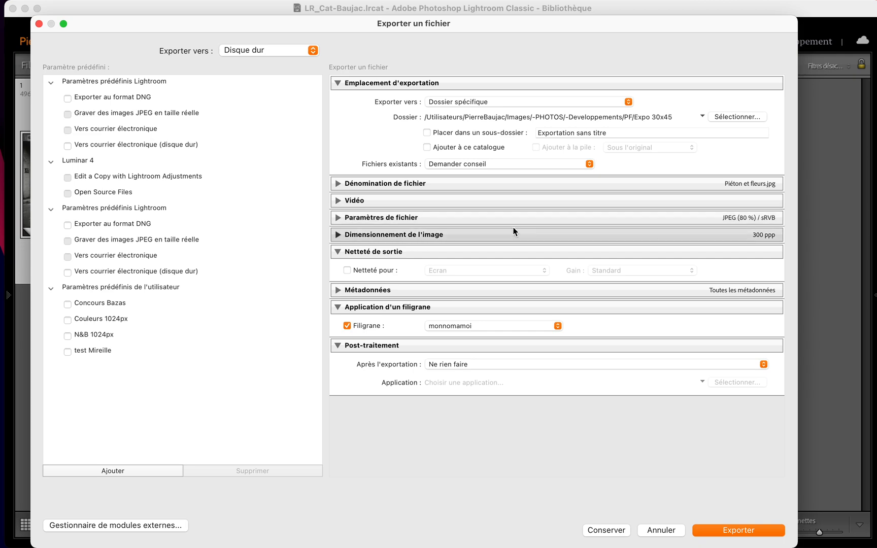
# Keep the monnomamoi watermark for the export and leave the post-export action at Ne rien faire
pyautogui.click(553, 327)
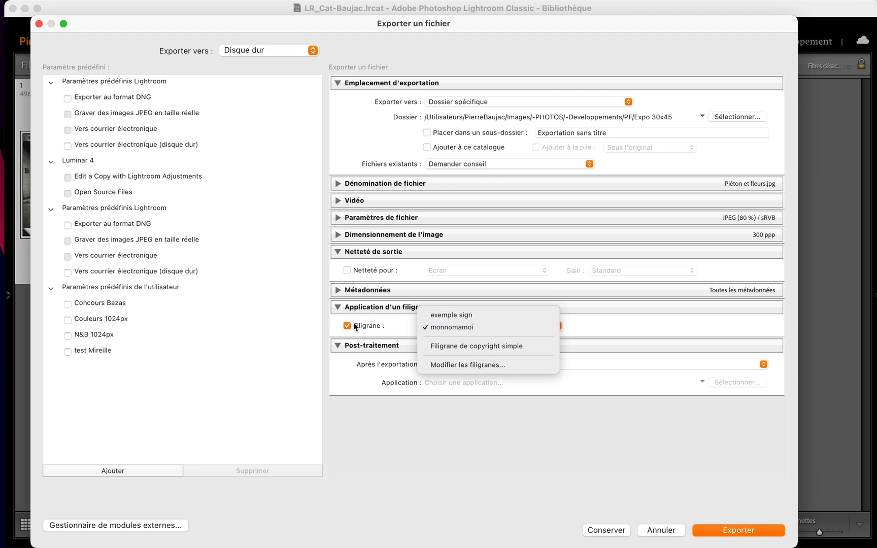
pyautogui.click(449, 328)
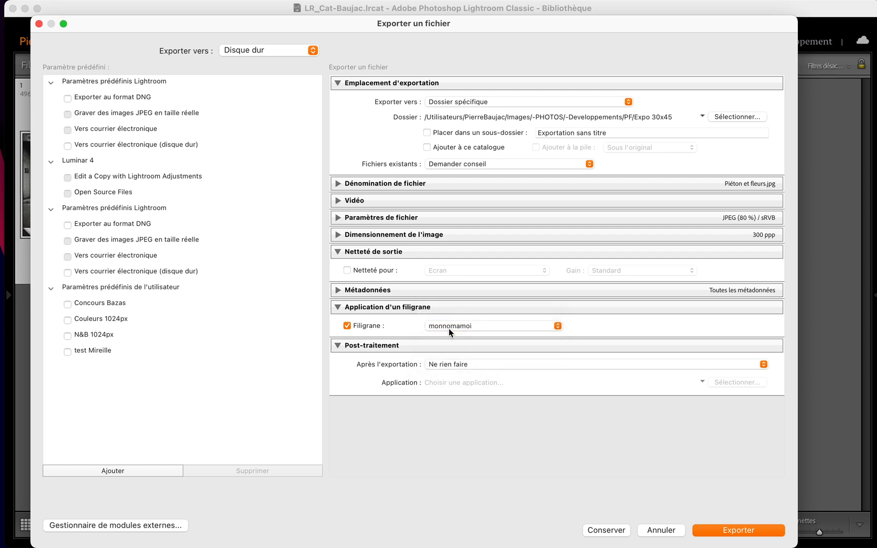
pyautogui.click(479, 369)
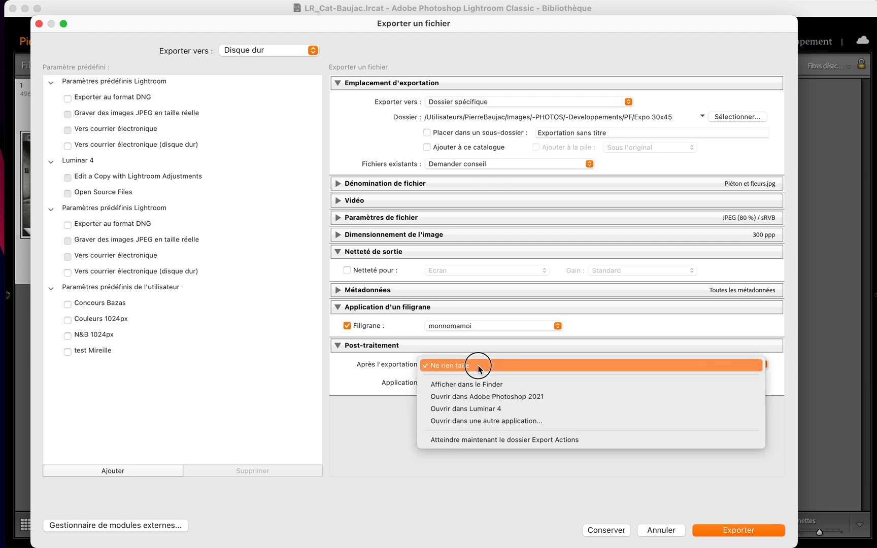
pyautogui.click(506, 370)
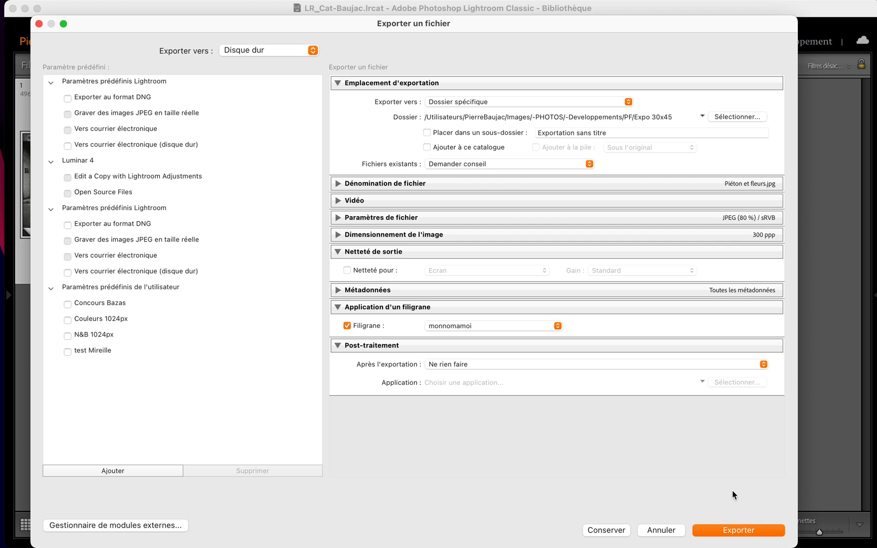
# Save the export settings as a preset named "PF avec signature" in the Paramètres prédéfinis de l'utilisateur folder
pyautogui.click(154, 469)
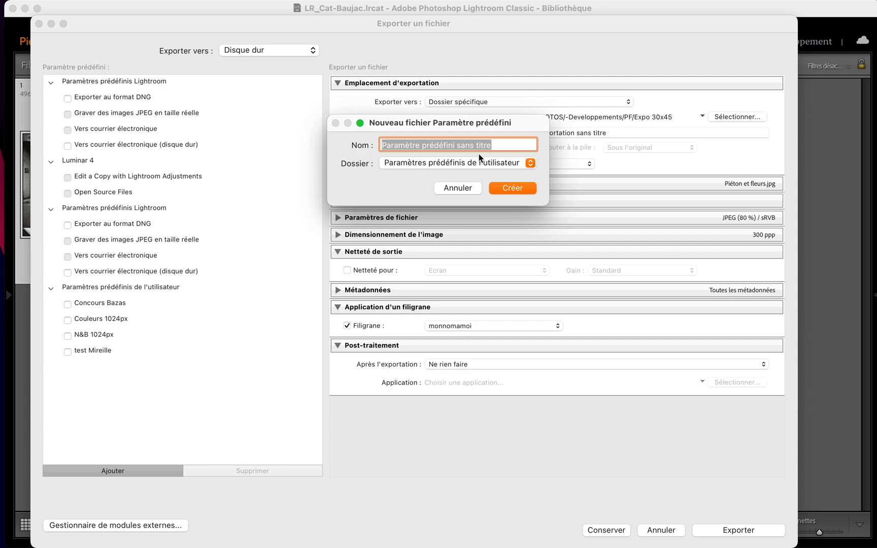
pyautogui.write('p')
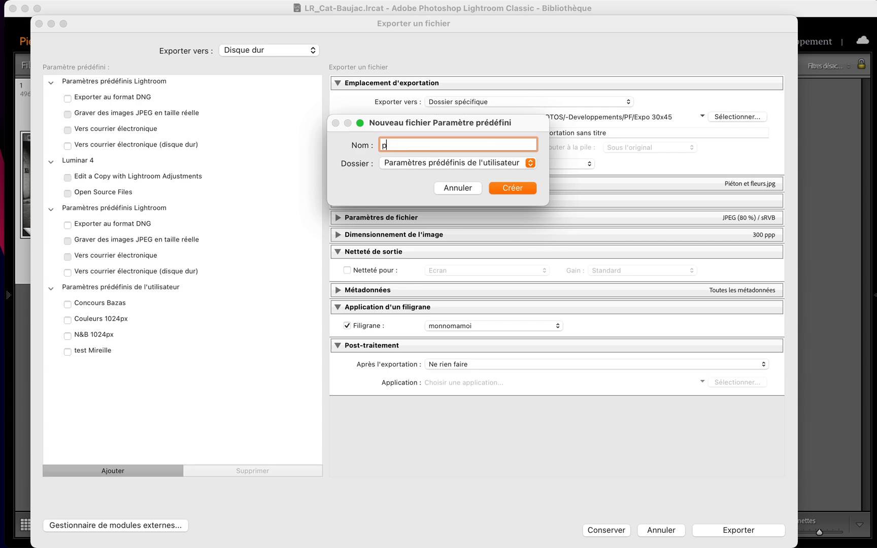
pyautogui.press('BackSpace')
pyautogui.write('PF avec signature')
pyautogui.click(480, 164)
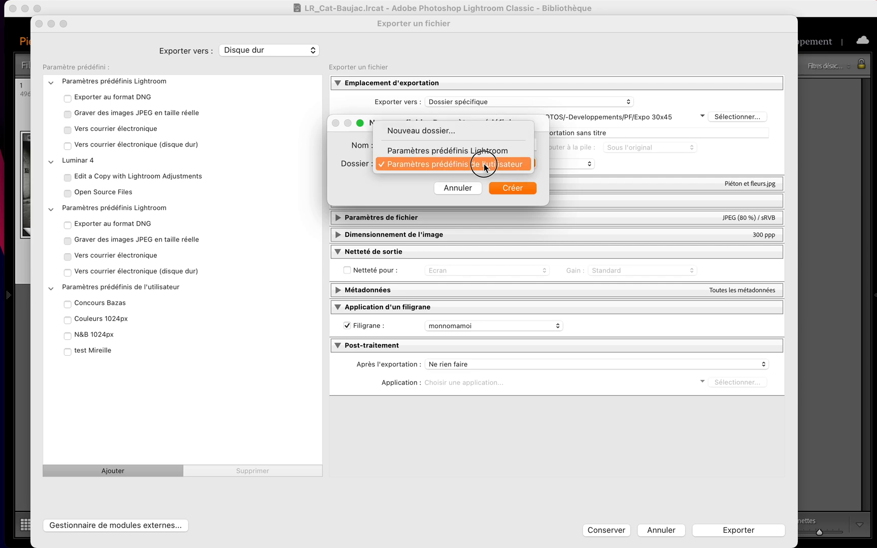
pyautogui.click(396, 202)
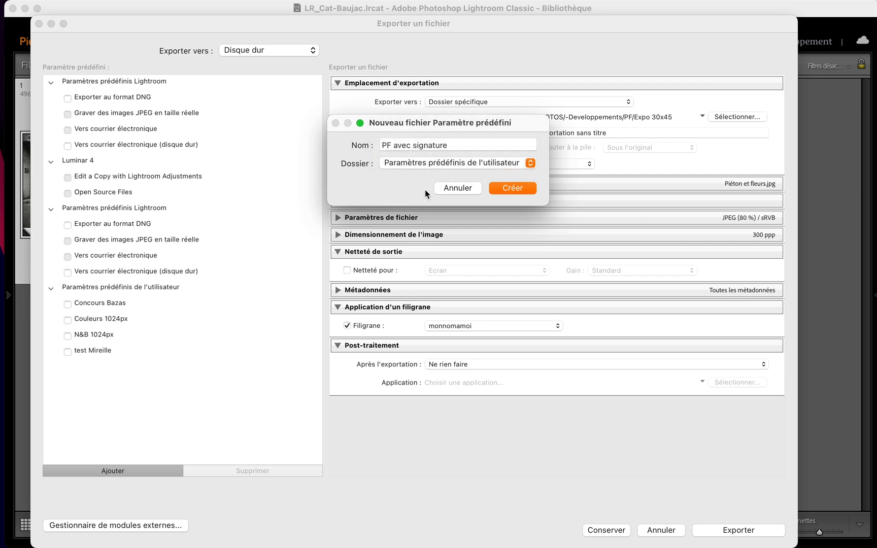
pyautogui.click(512, 188)
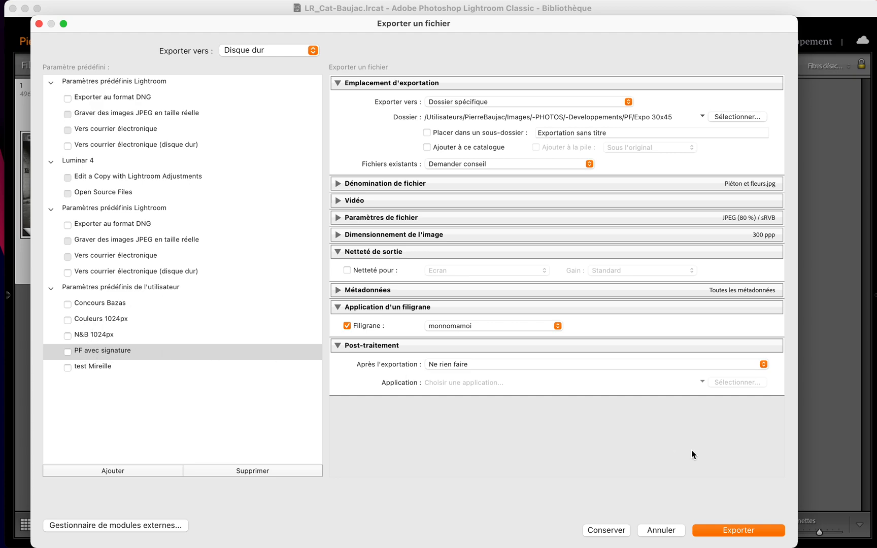
# Close the export dialog without exporting and reopen it for the street photo
pyautogui.click(647, 530)
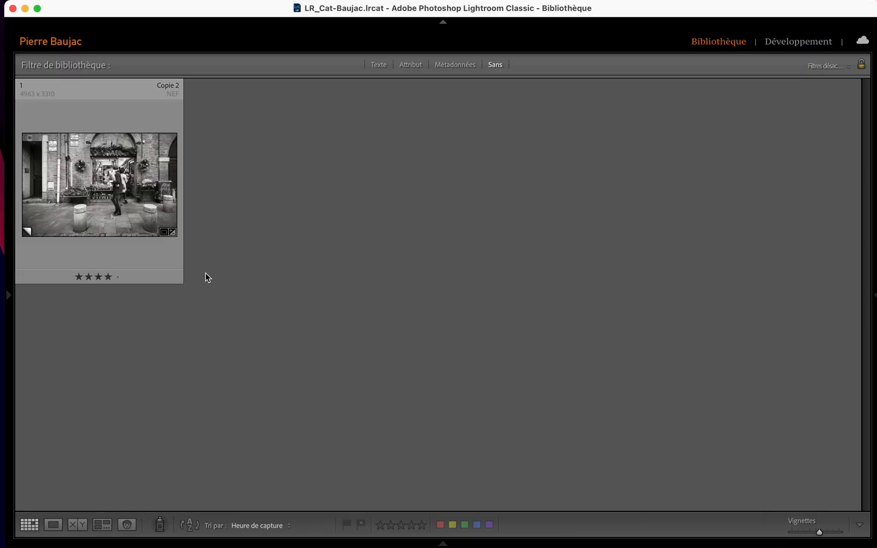
pyautogui.rightClick(153, 220)
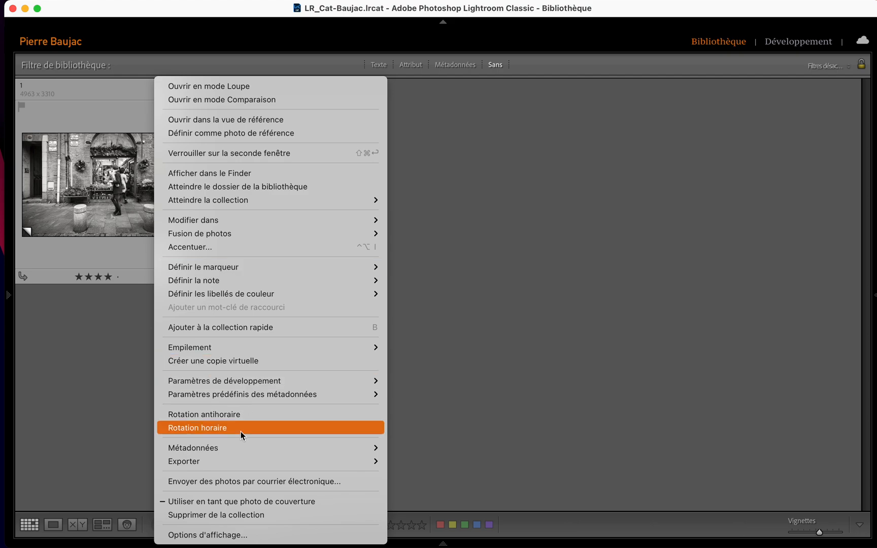
pyautogui.moveTo(242, 462)
pyautogui.click(445, 261)
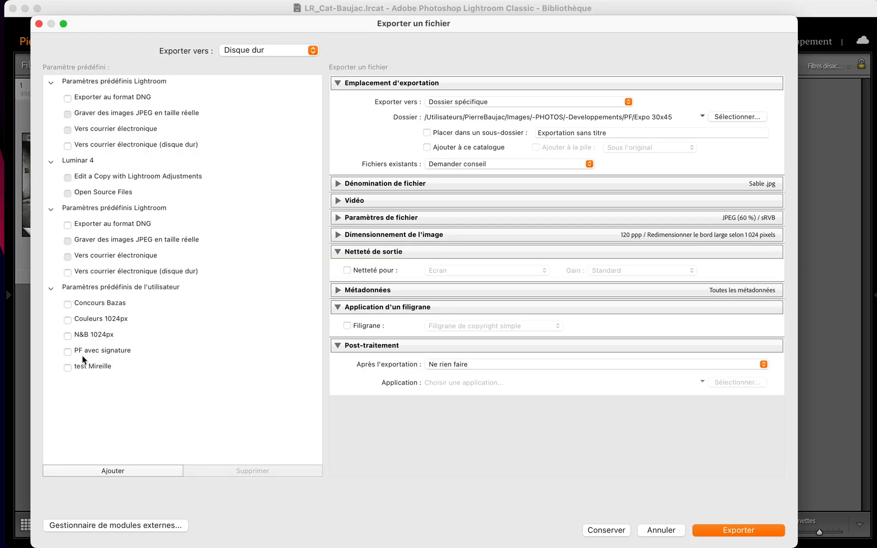
# Compare the file and image sizing settings of the Couleurs 1024px preset with those of PF avec signature
pyautogui.click(113, 318)
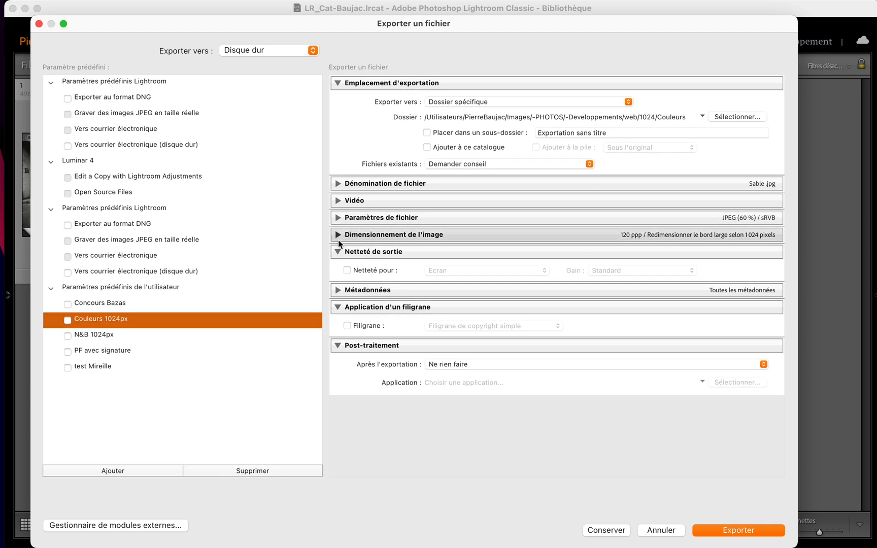
pyautogui.click(338, 218)
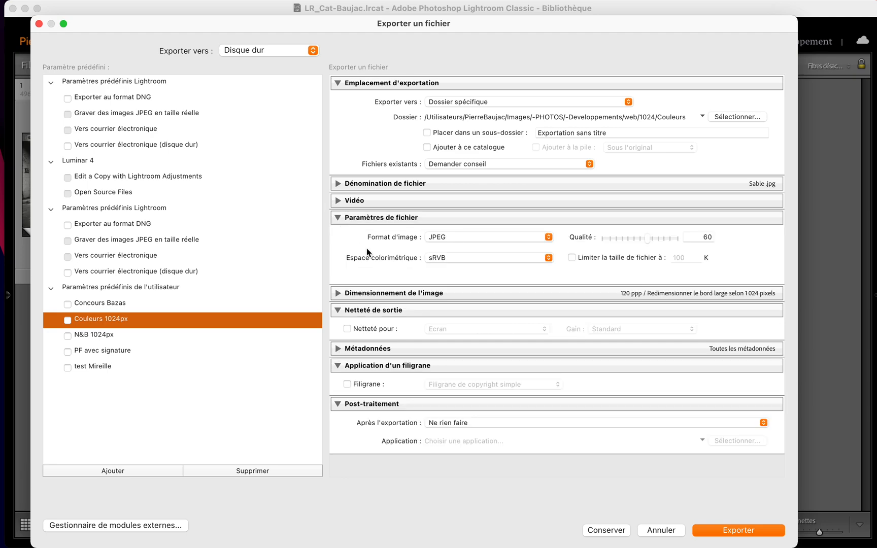
pyautogui.click(339, 292)
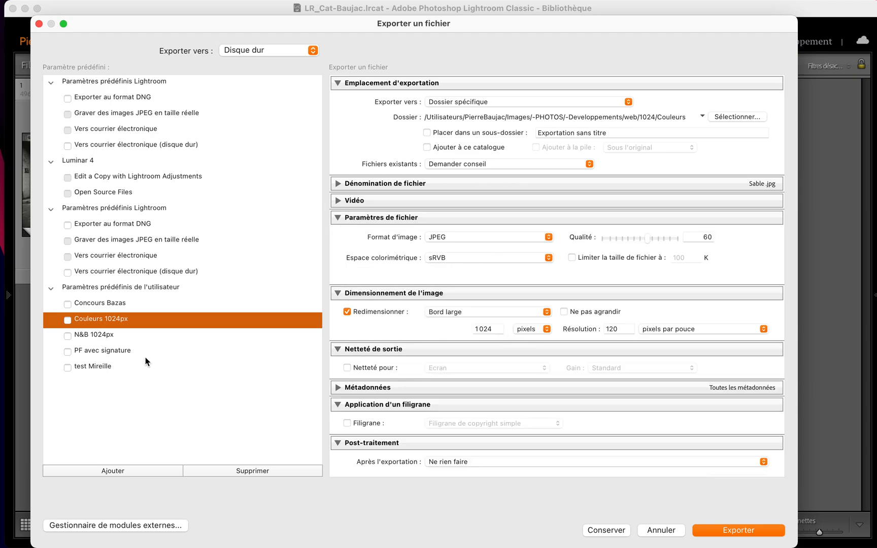
pyautogui.click(105, 351)
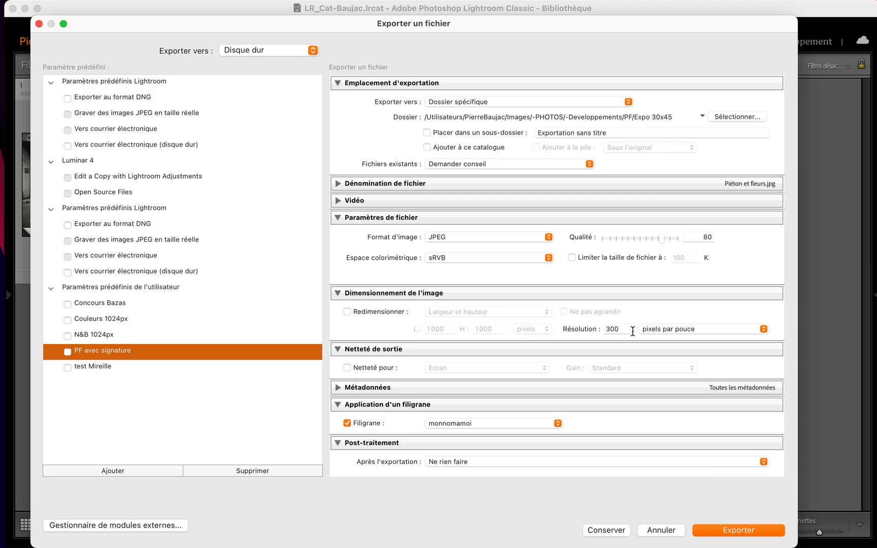
# Delete the test preset listed just below PF avec signature in the user presets
pyautogui.click(66, 368)
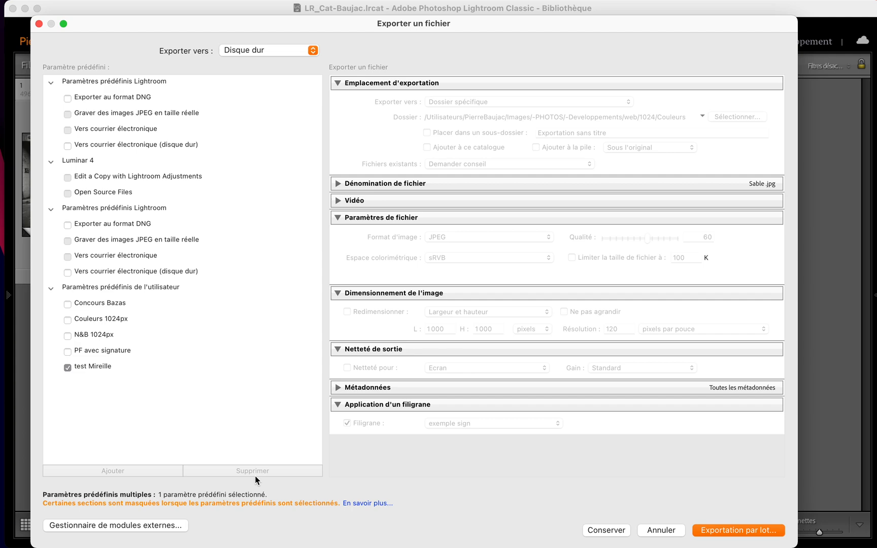
pyautogui.click(68, 367)
pyautogui.click(92, 365)
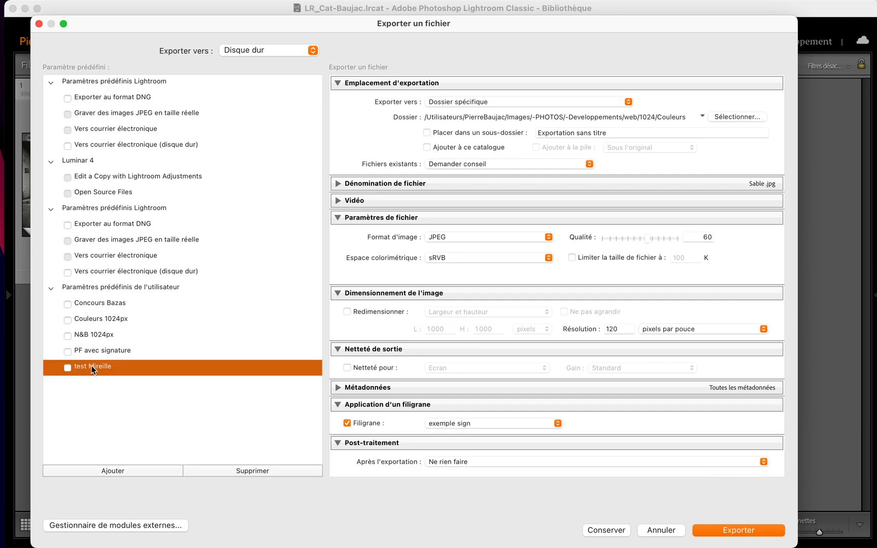
pyautogui.click(245, 468)
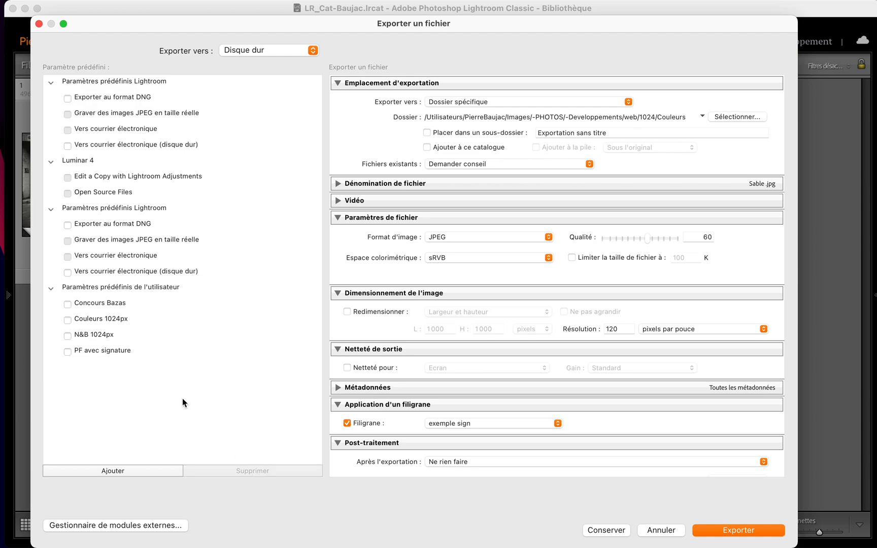
# Check the Concours Bazas preset, then export the photo with the PF avec signature preset
pyautogui.click(129, 349)
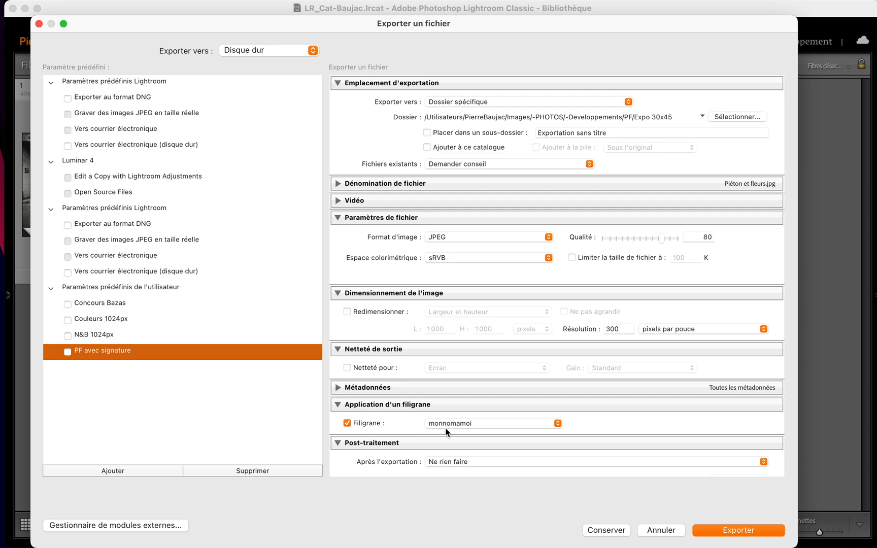
pyautogui.click(126, 305)
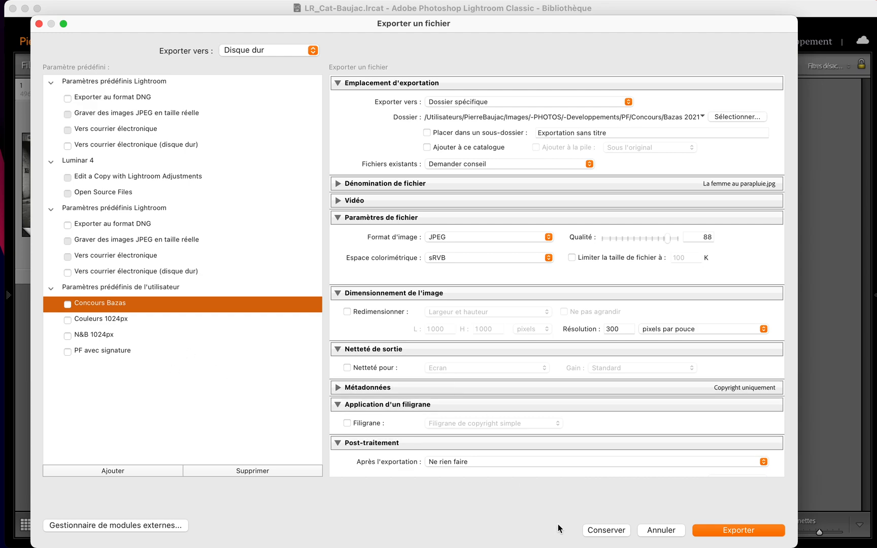
pyautogui.click(141, 351)
pyautogui.click(755, 533)
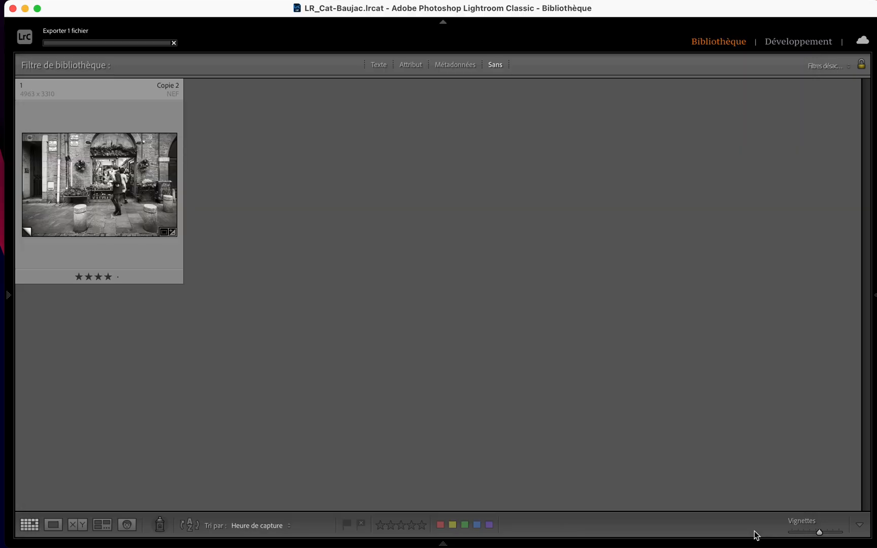
# Switch to the Bureau 3 desktop and open the Images folder in Finder
pyautogui.moveTo(662, 541)
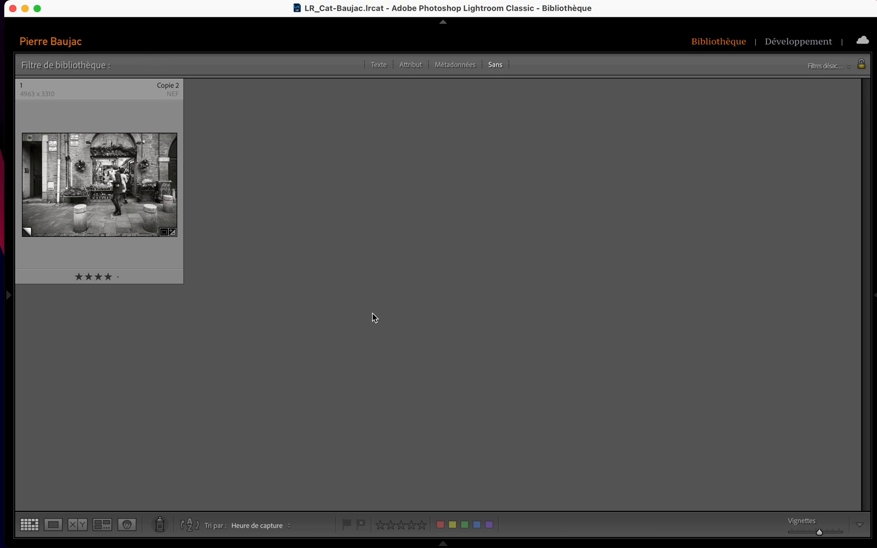
pyautogui.press('super+Tab')
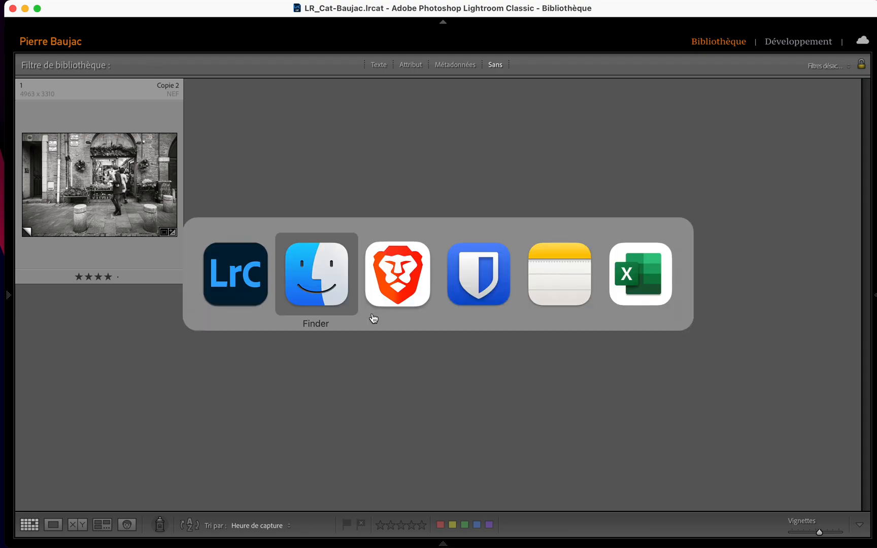
pyautogui.hotkey('ctrl', 'Up')
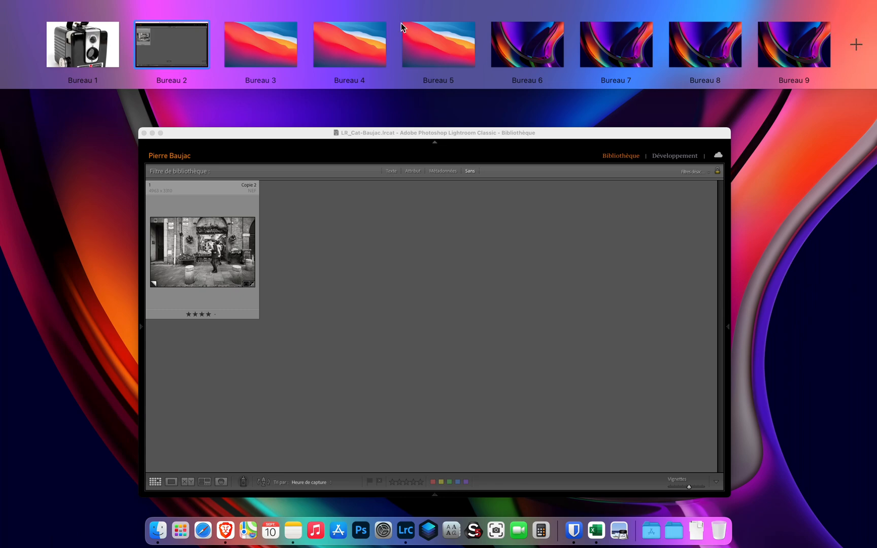
pyautogui.click(242, 61)
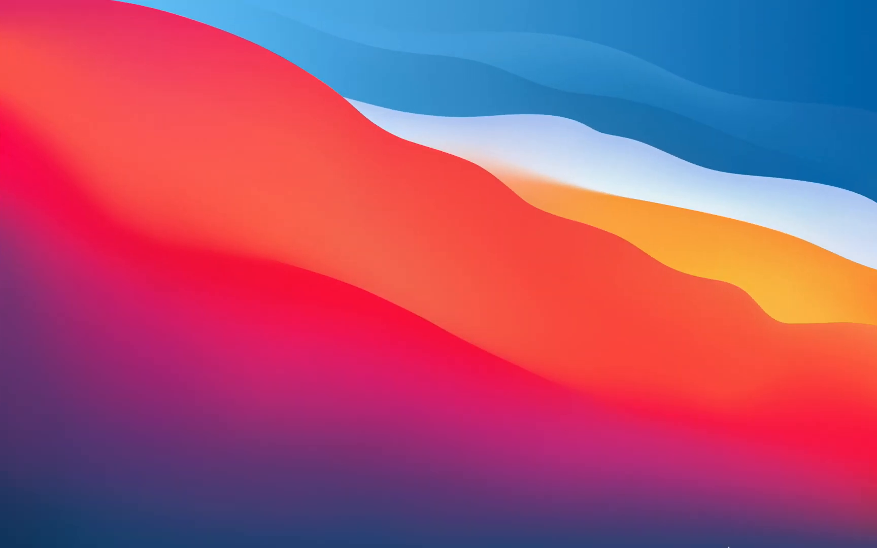
pyautogui.click(651, 522)
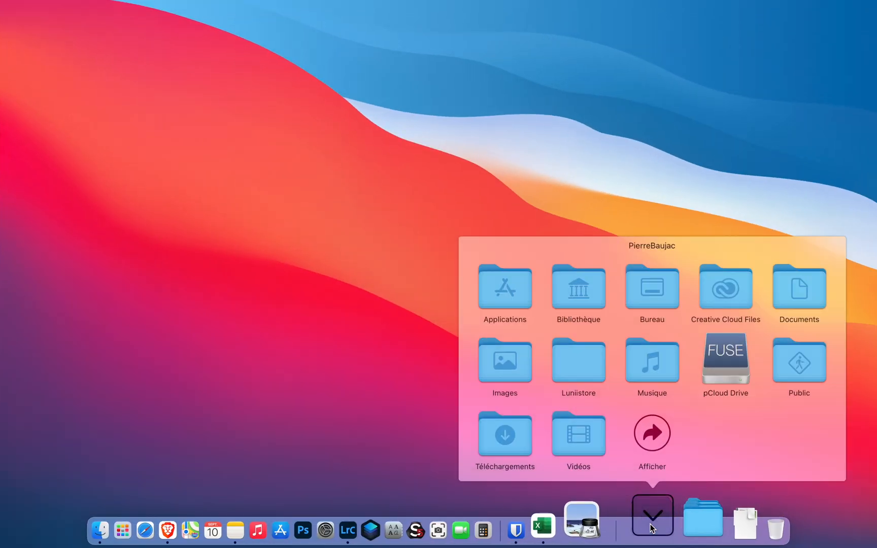
pyautogui.click(512, 360)
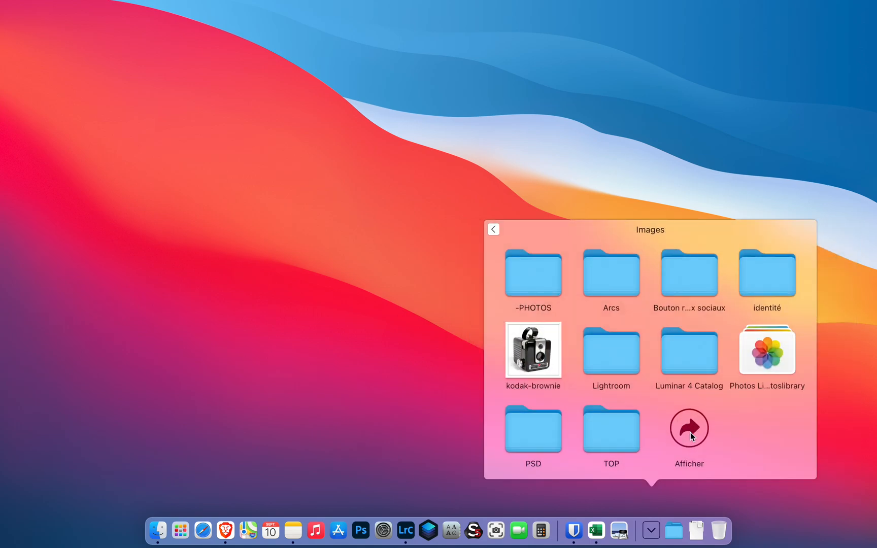
pyautogui.click(689, 428)
# Open the Expo 30x45 export folder under -PHOTOS, -Developpements and PF
pyautogui.click(247, 91)
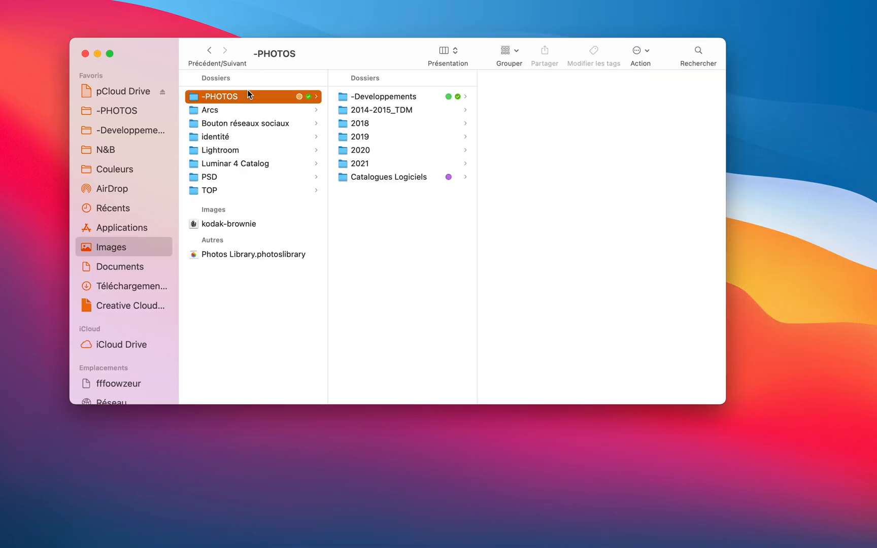
pyautogui.click(350, 98)
pyautogui.click(506, 177)
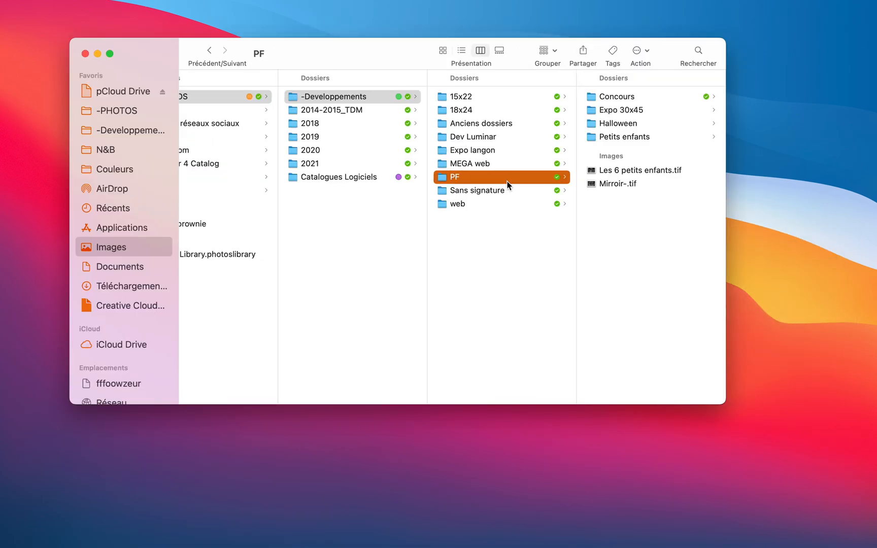
pyautogui.click(606, 110)
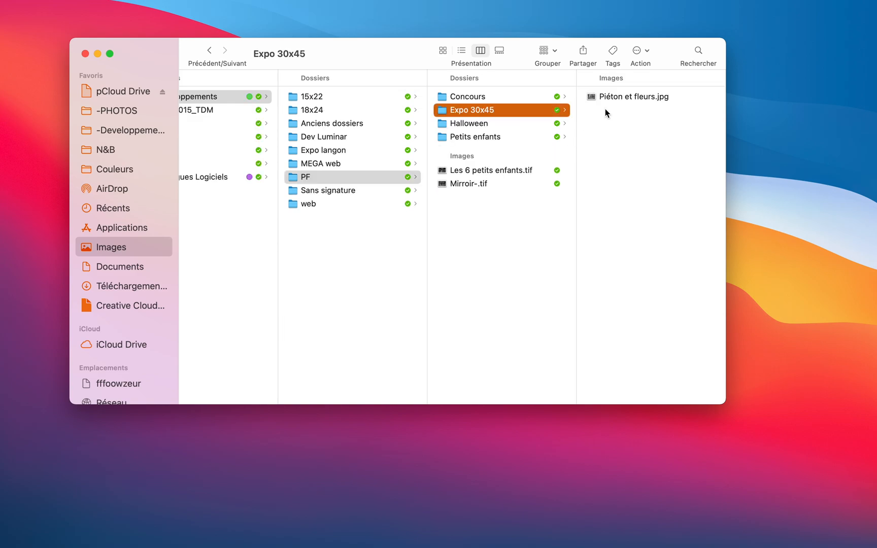
# Preview the exported file Piéton et fleurs.jpg at large size to check its watermark, and close the preview
pyautogui.click(637, 96)
pyautogui.press('space')
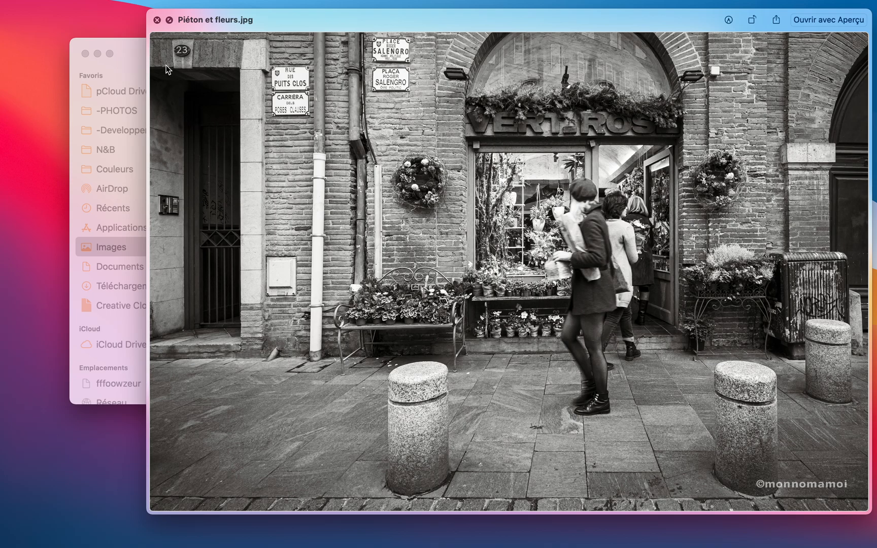
pyautogui.click(157, 20)
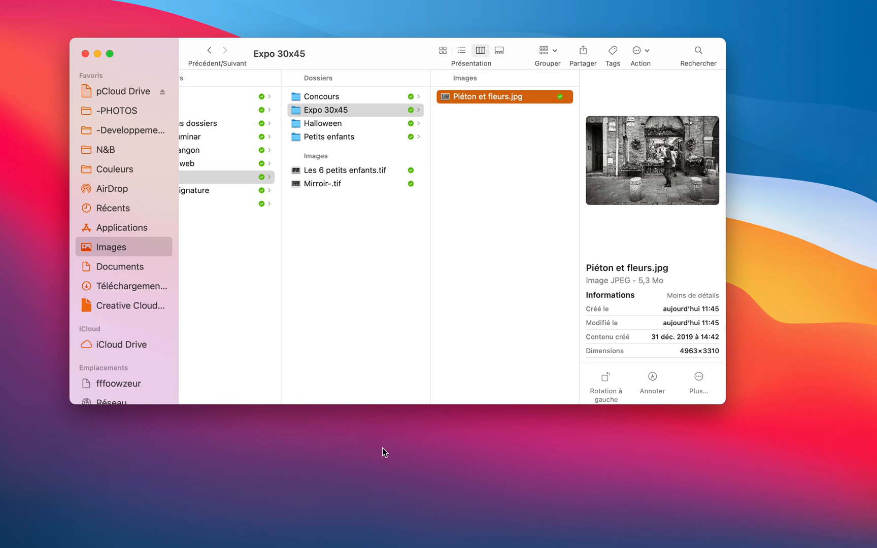
pyautogui.moveTo(408, 546)
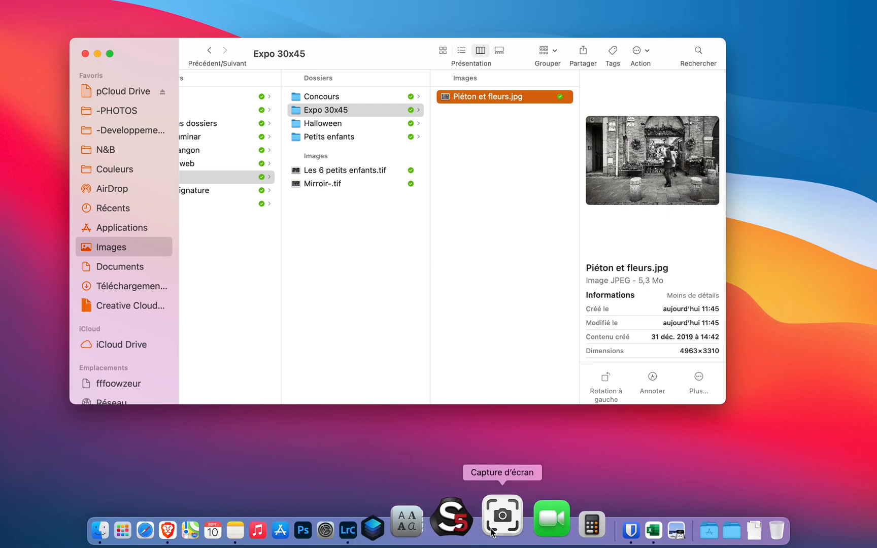